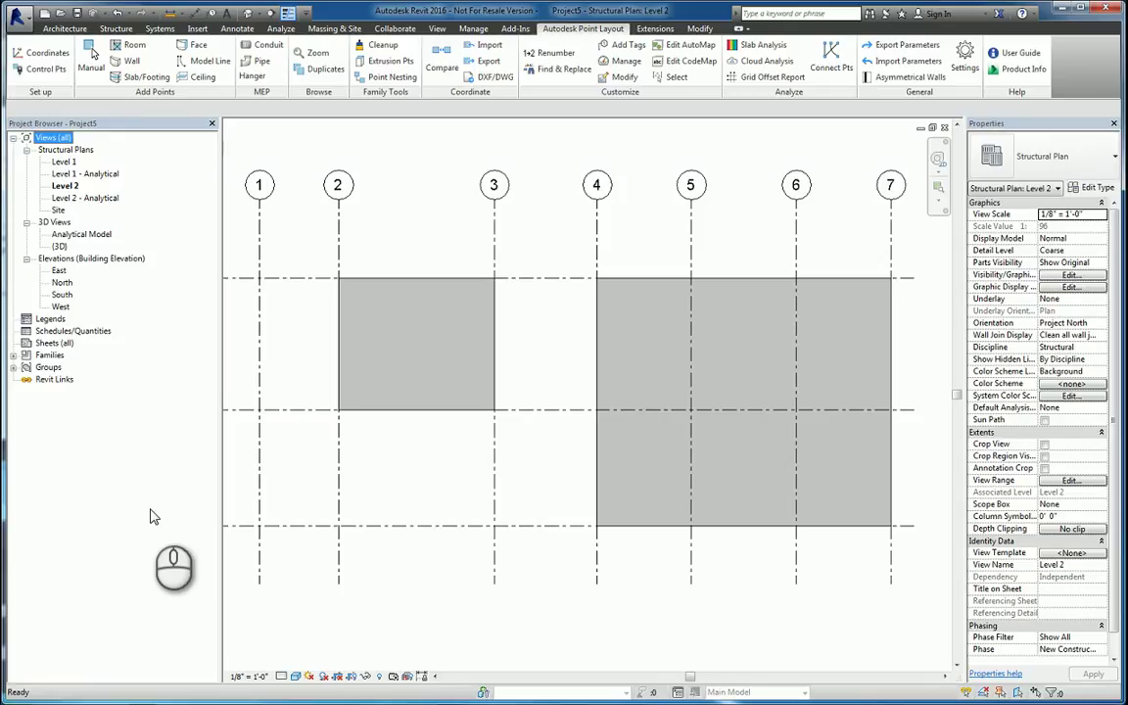
Preview the model in the default 3D view, then return to the Level 2 plan
left_click(456, 596)
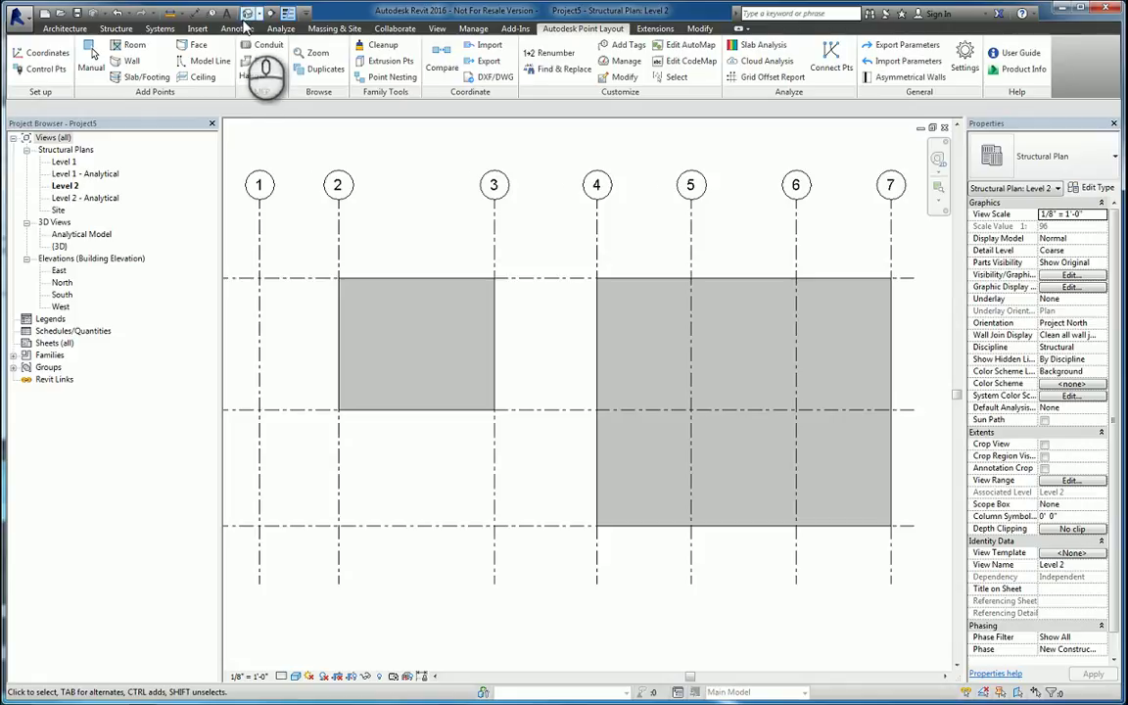
left_click(247, 12)
left_click(944, 127)
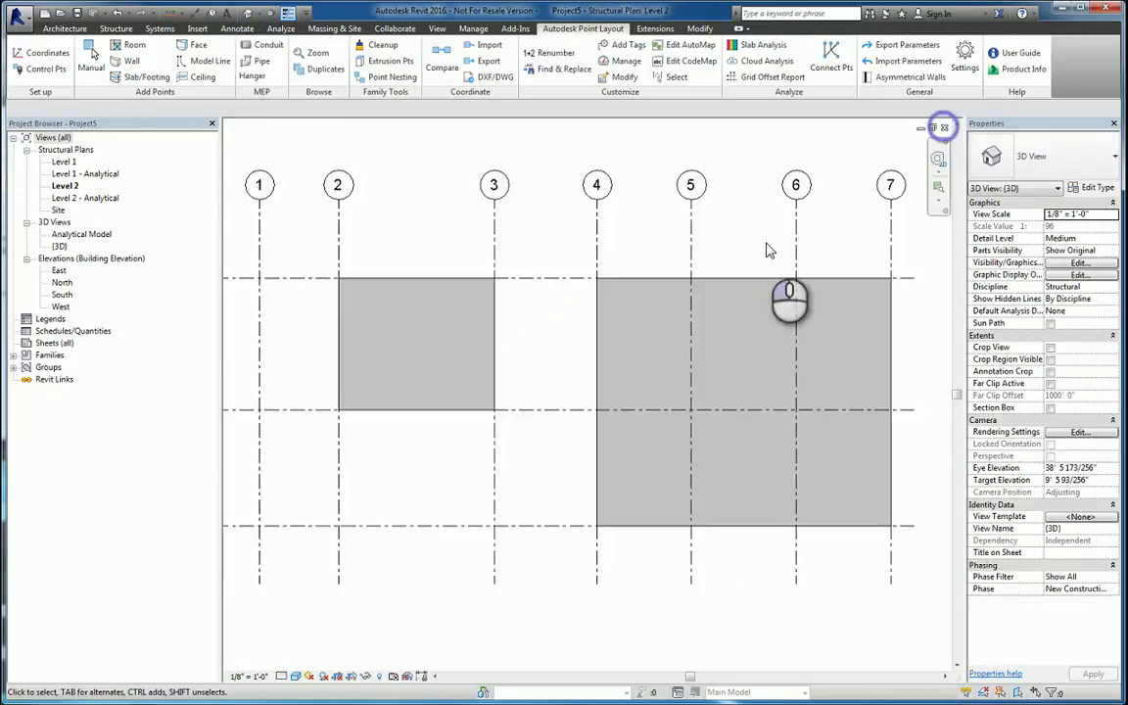
Zoom and pan the Level 2 plan so grids 1 through 4 frame the slab
scroll(400, 333, "up", 3)
scroll(489, 406, "up", 1)
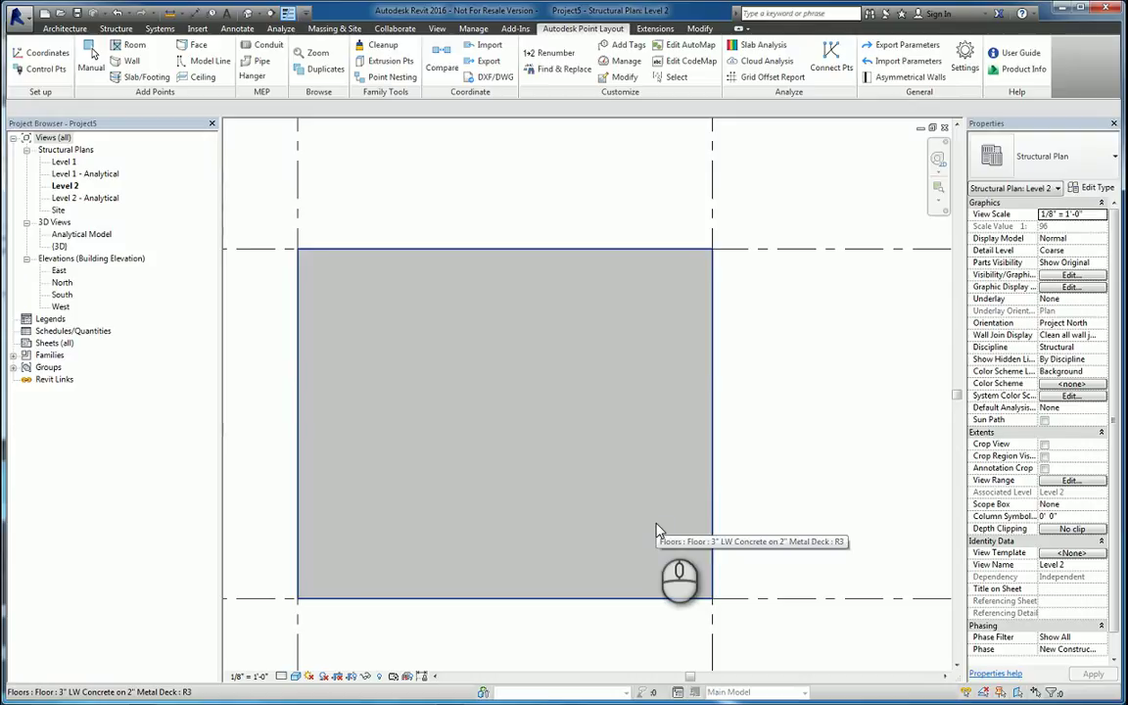
scroll(657, 529, "down", 2)
scroll(705, 490, "down", 2)
scroll(780, 485, "down", 1)
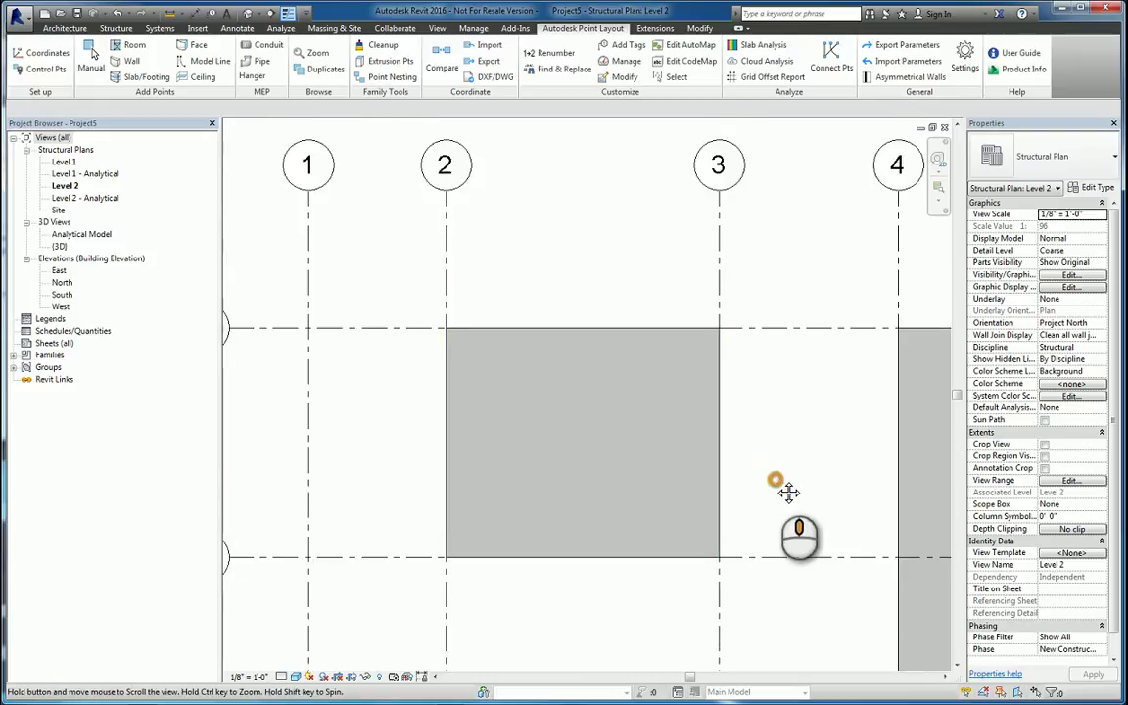
middle_click_drag(783, 485, 755, 484)
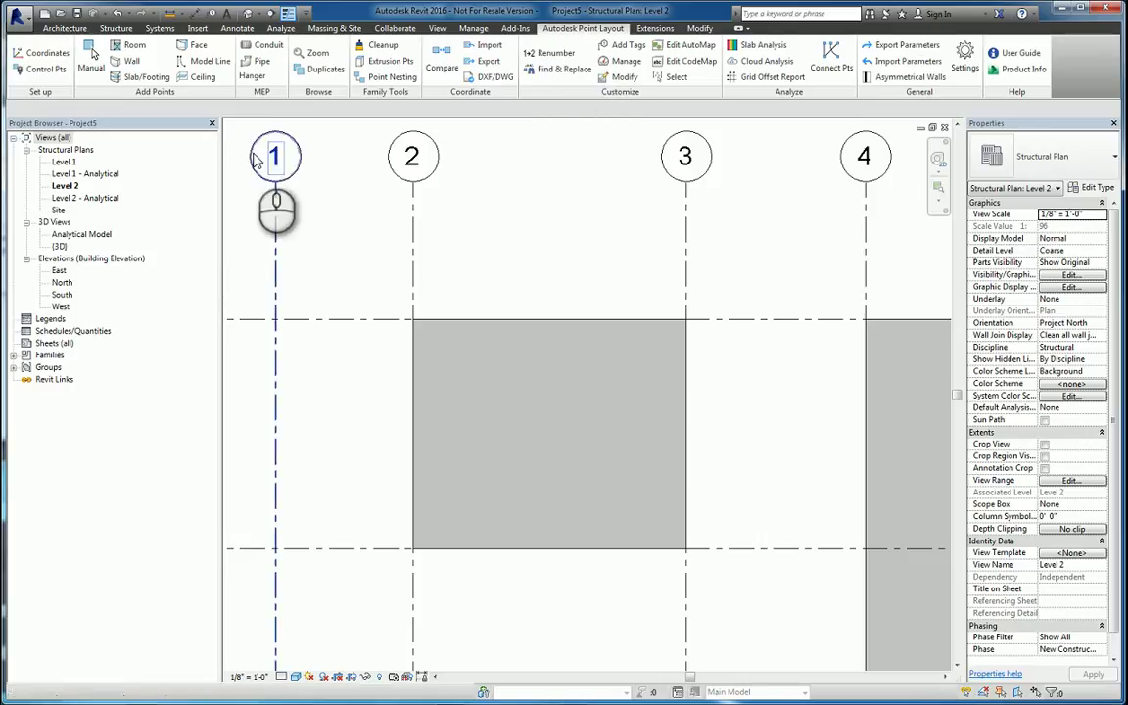
Set Point Layout face points to Faces, Grid, Decimal Feet with 4x4 grid dimensions
left_click(194, 56)
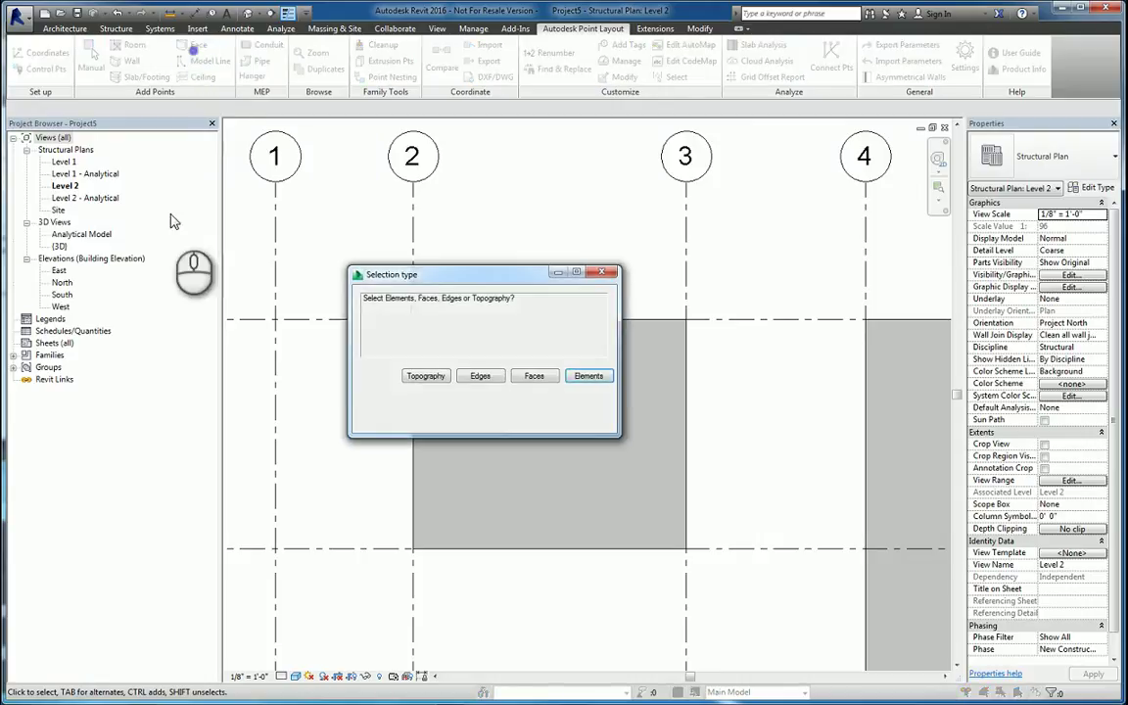
left_click(535, 379)
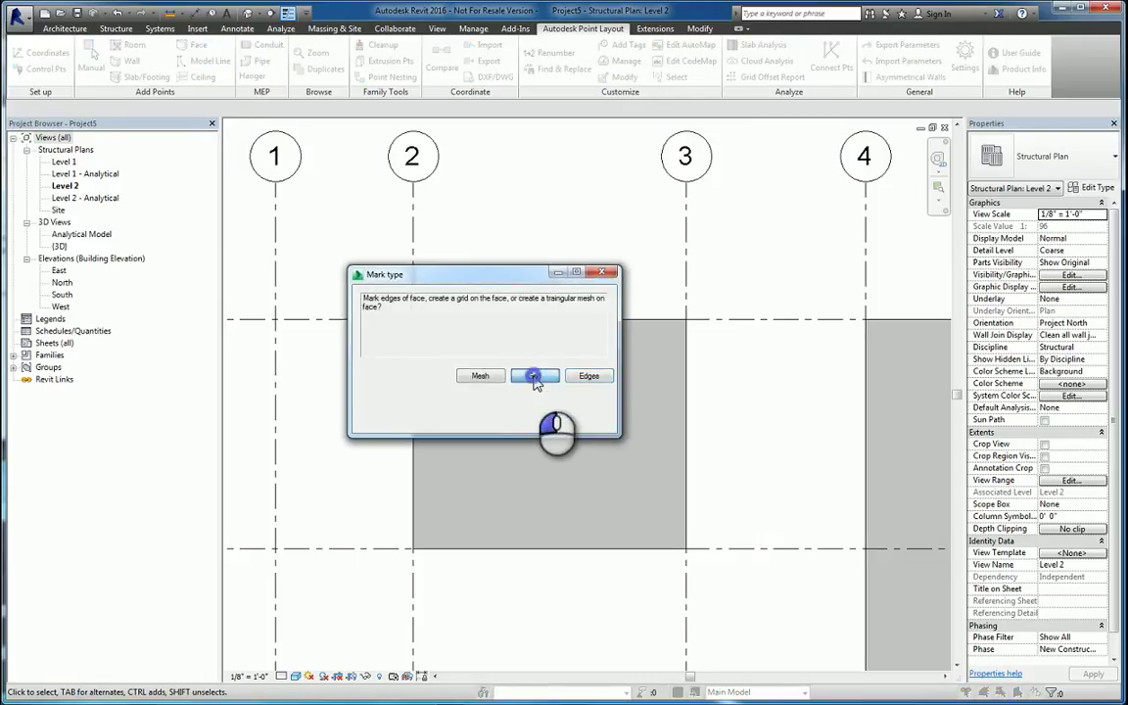
left_click(534, 381)
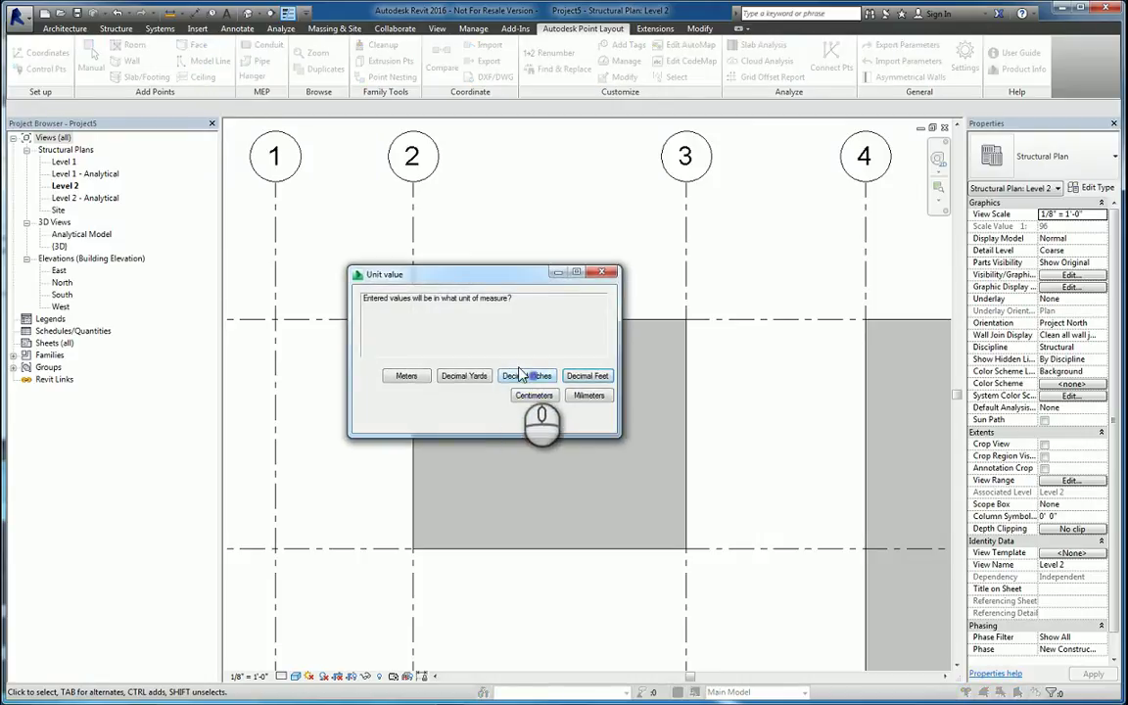
left_click(590, 382)
left_click(449, 372)
double_click(424, 372)
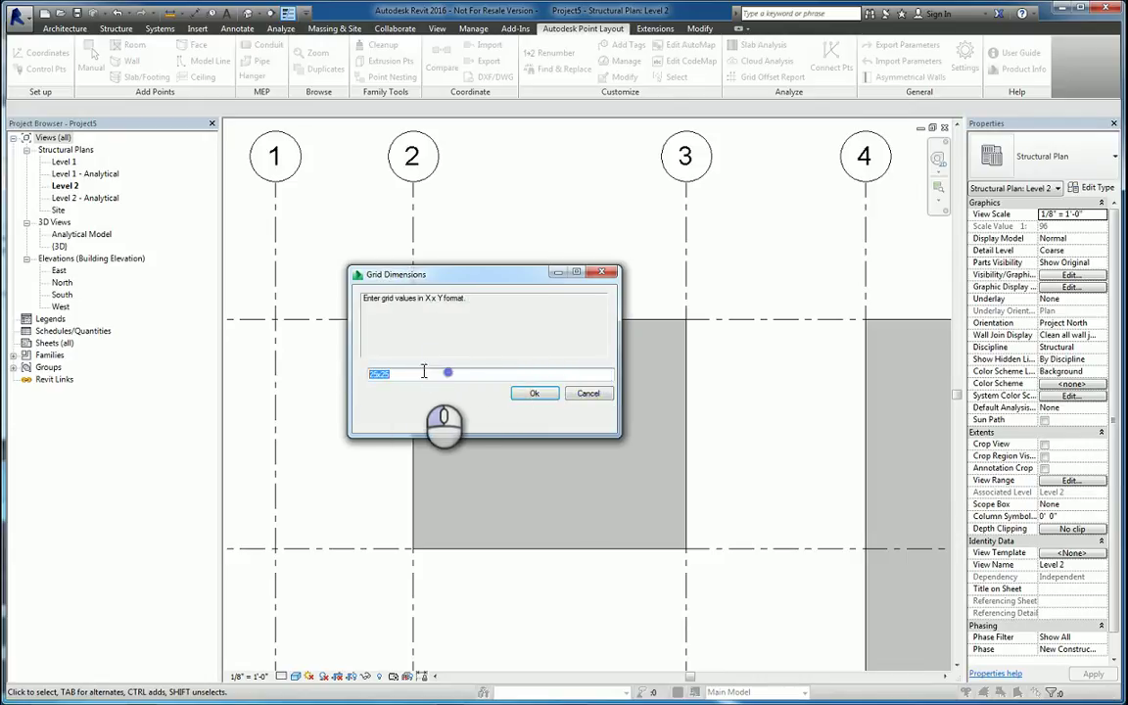
left_click(535, 393)
type("anchor bolt inserts")
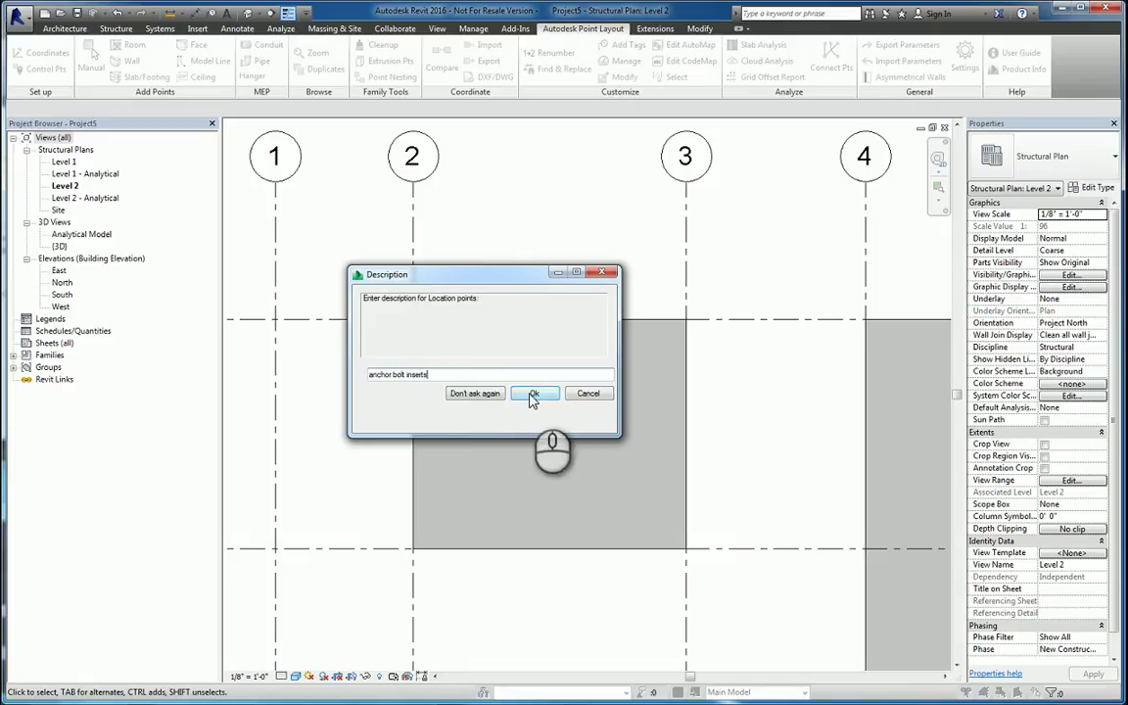
Place the anchor bolt inserts point grid on the slab face and end the command
left_click(529, 393)
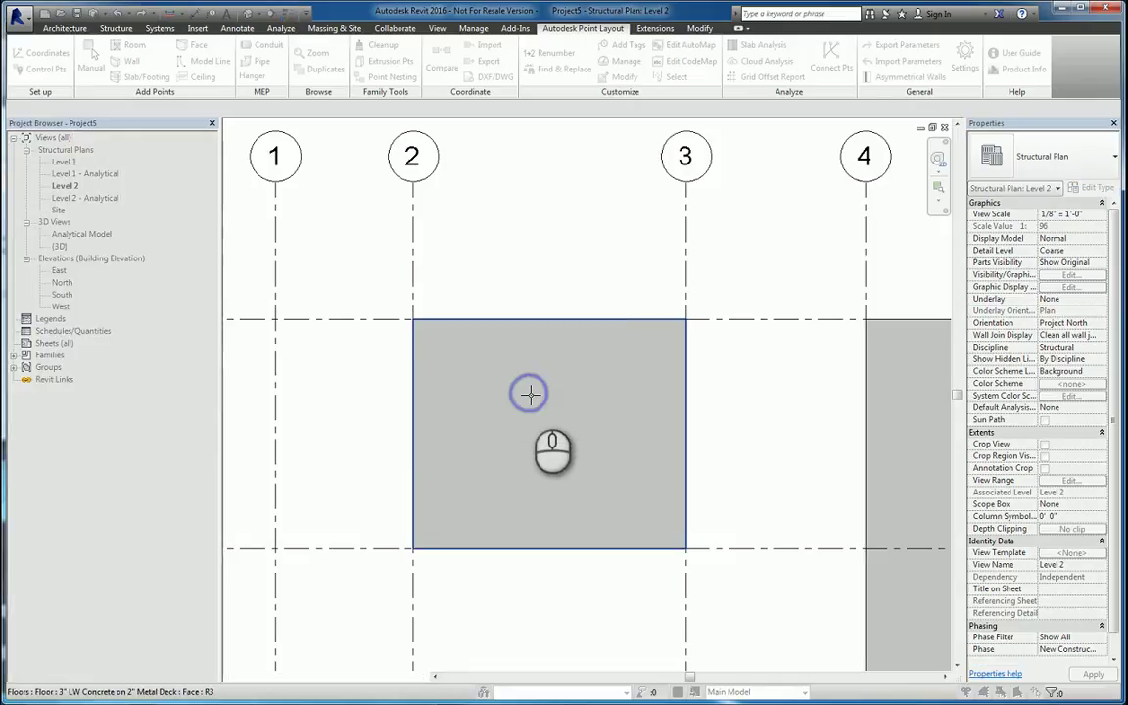
left_click(557, 417)
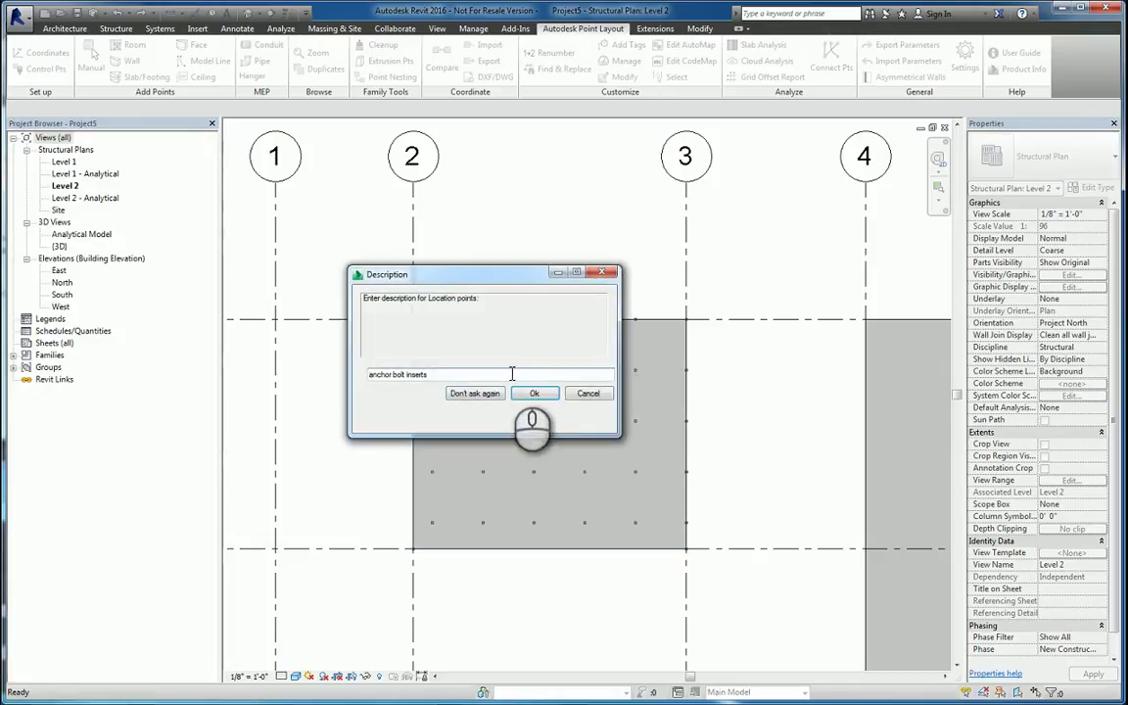
left_click(534, 395)
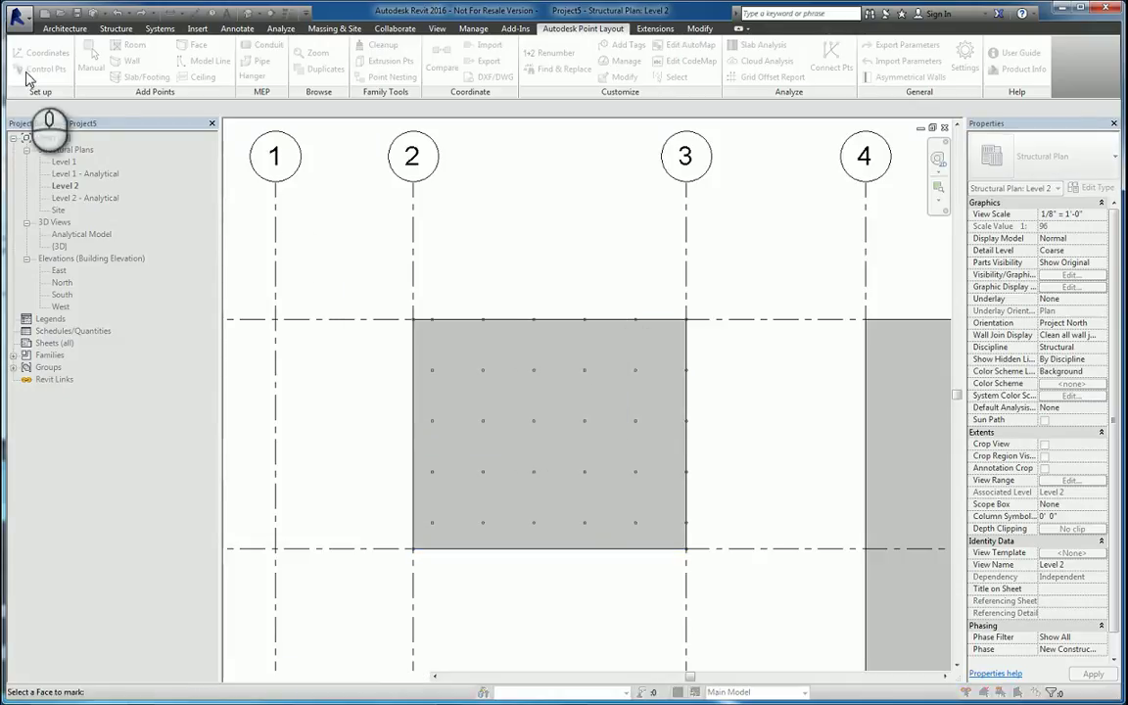
right_click(483, 195)
left_click(517, 206)
Inspect one new point's properties, then window-select the slab's top row of points
scroll(594, 396, "up", 2)
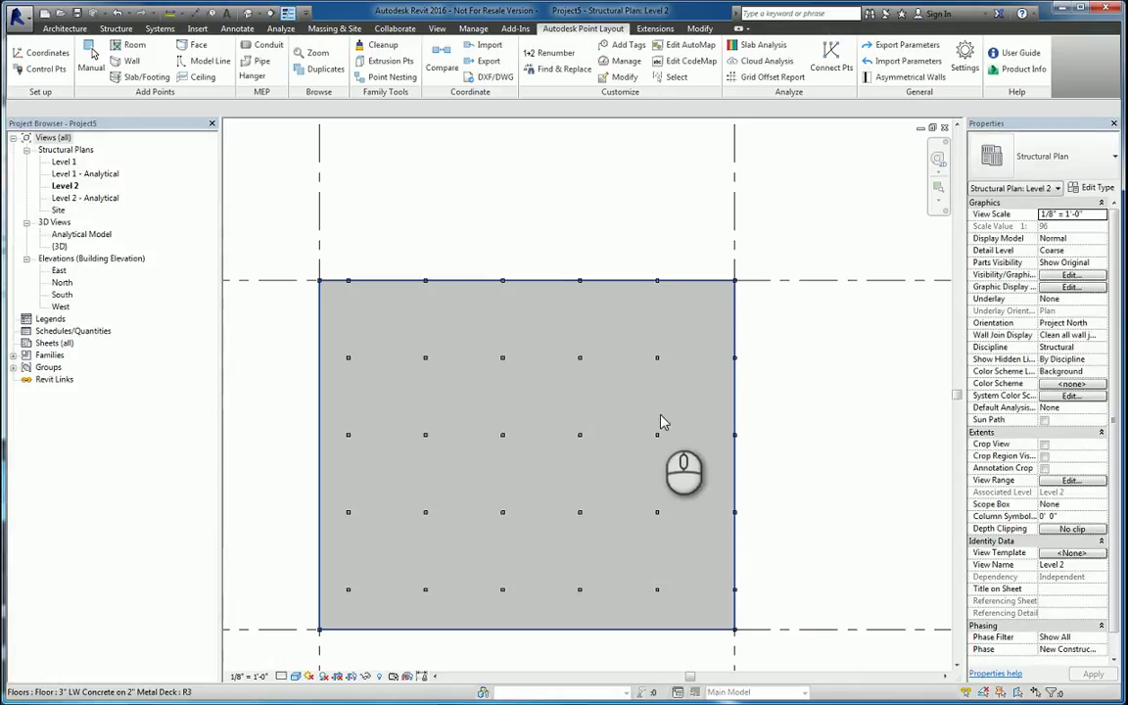
left_click(659, 359)
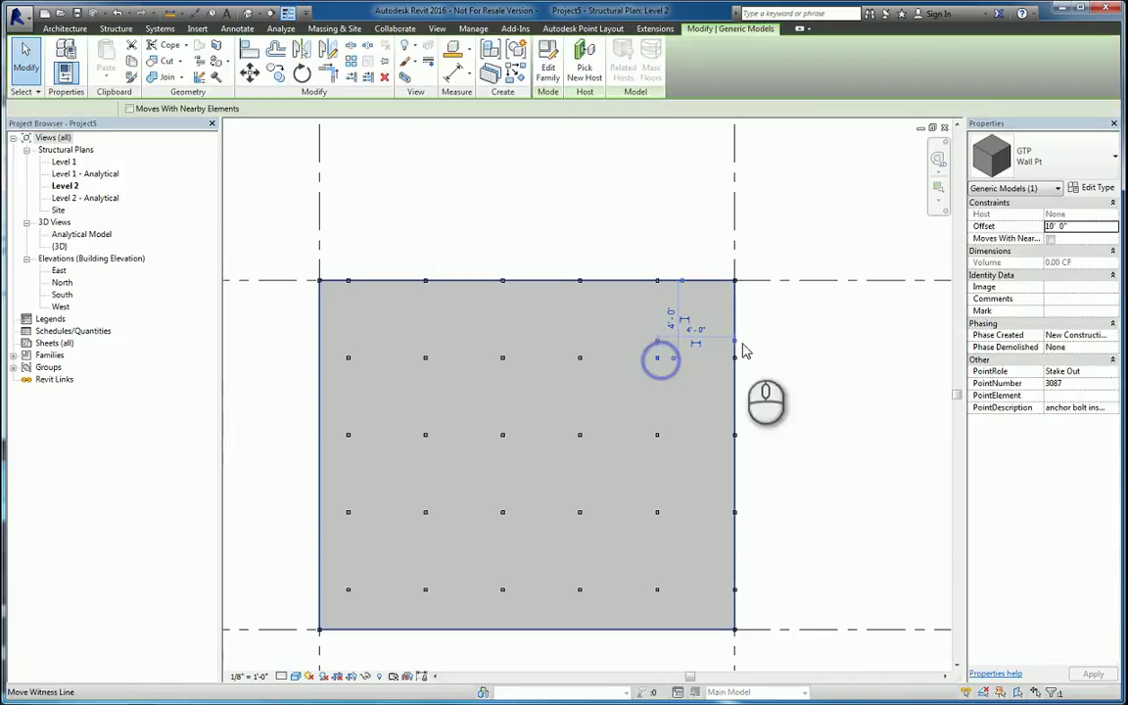
left_click(789, 334)
scroll(778, 352, "down", 3)
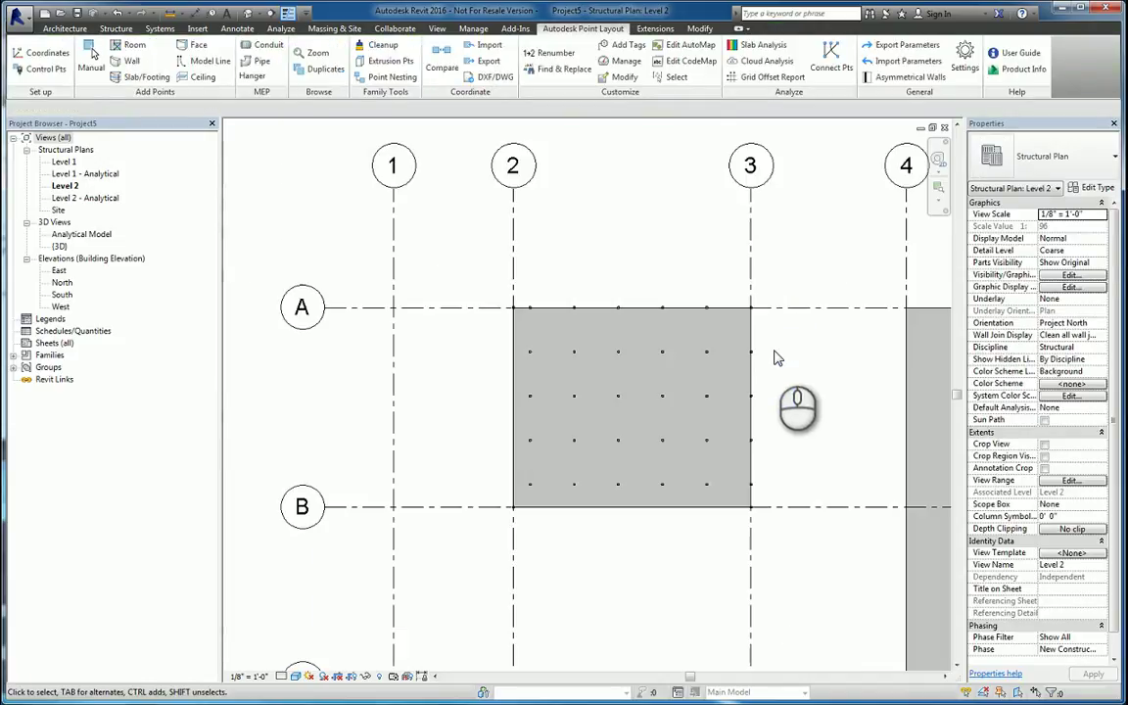
mouse_move(778, 358)
middle_mouse_down()
mouse_move(634, 378)
mouse_move(614, 367)
middle_mouse_up()
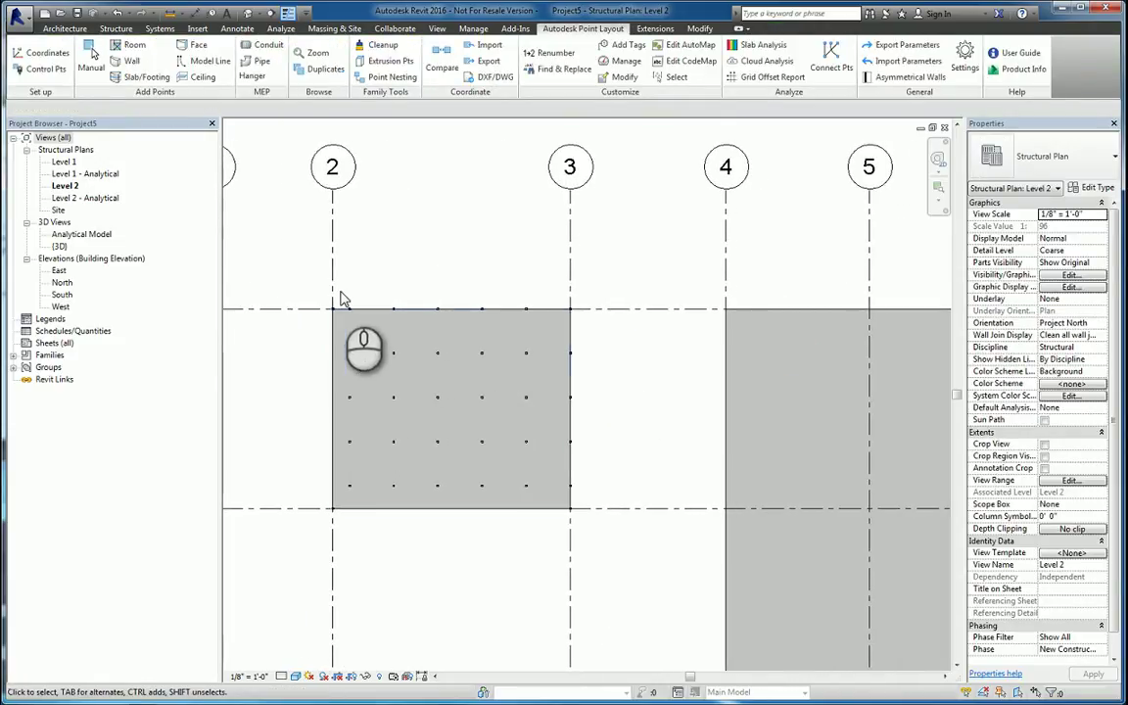
scroll(358, 337, "up", 2)
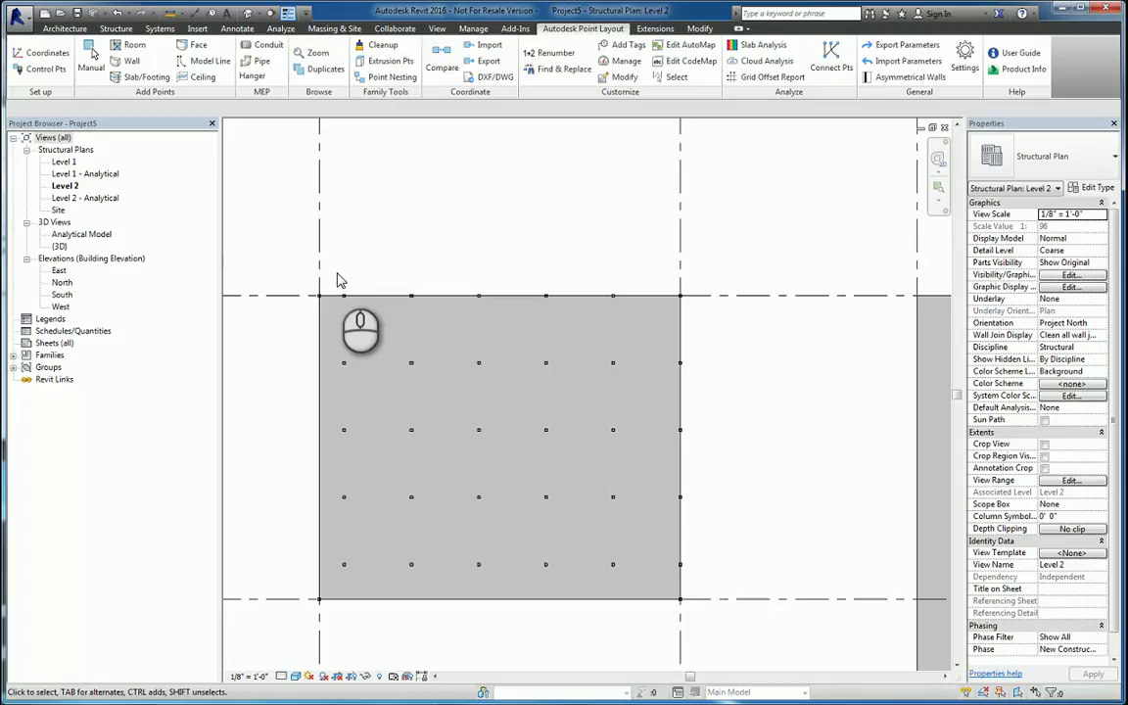
left_click_drag(337, 273, 630, 319)
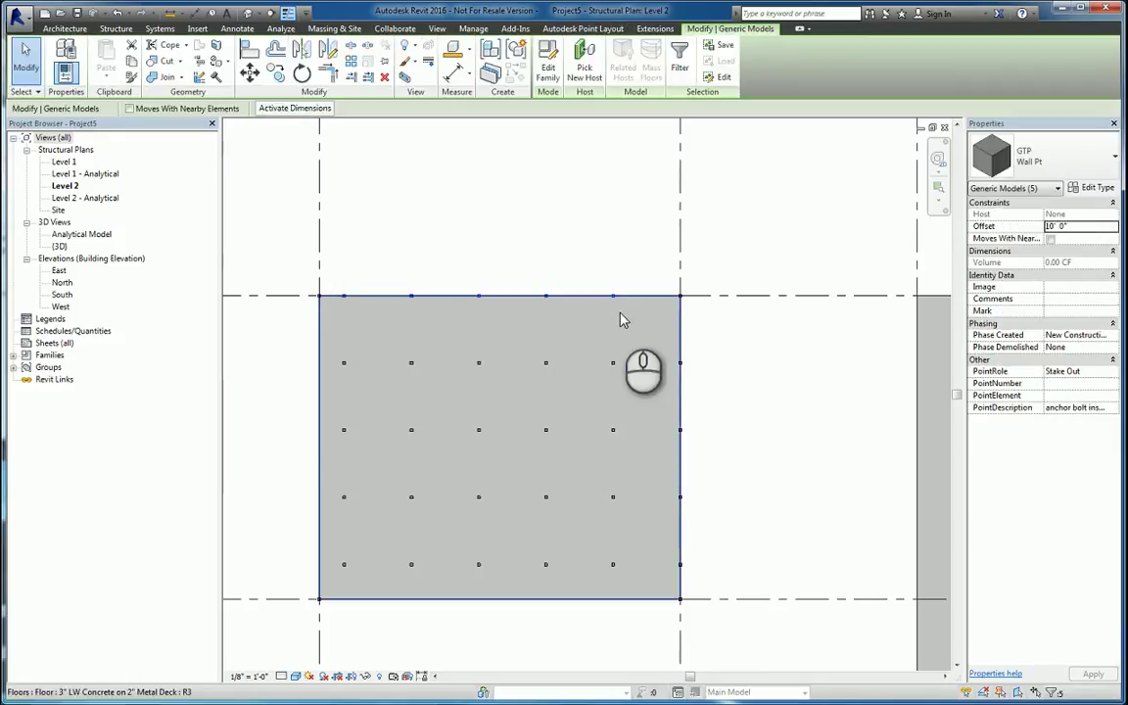
Delete the selected top-row points and review the selection options
key("Delete")
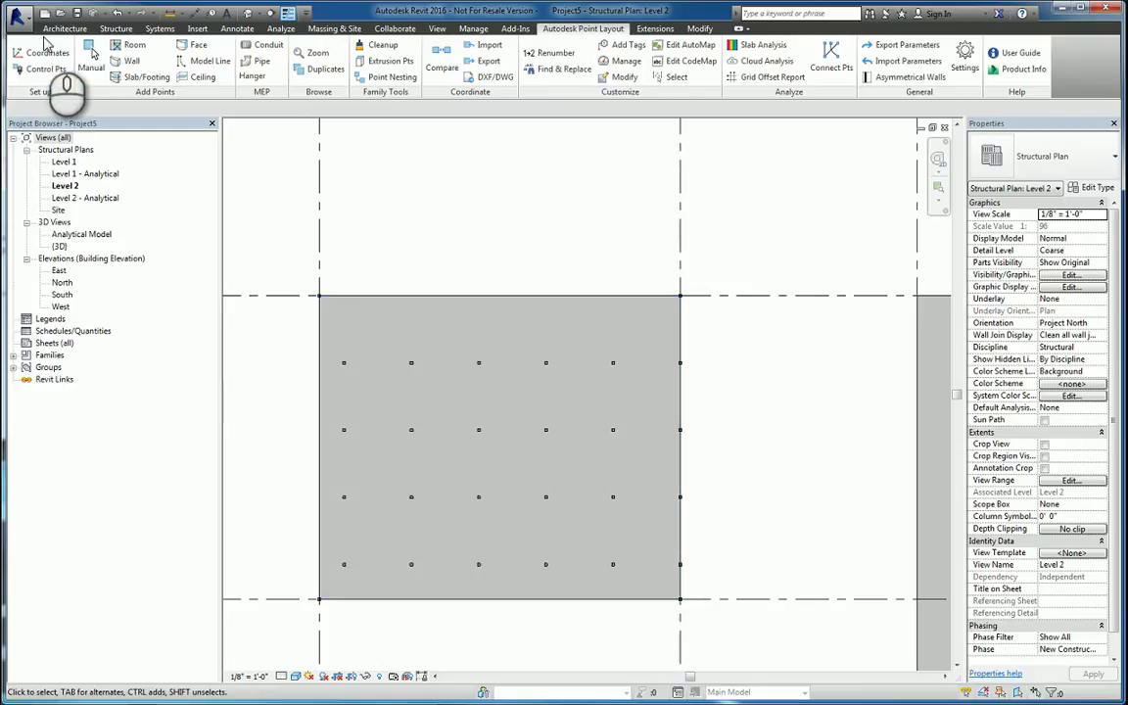
left_click(65, 28)
left_click(37, 93)
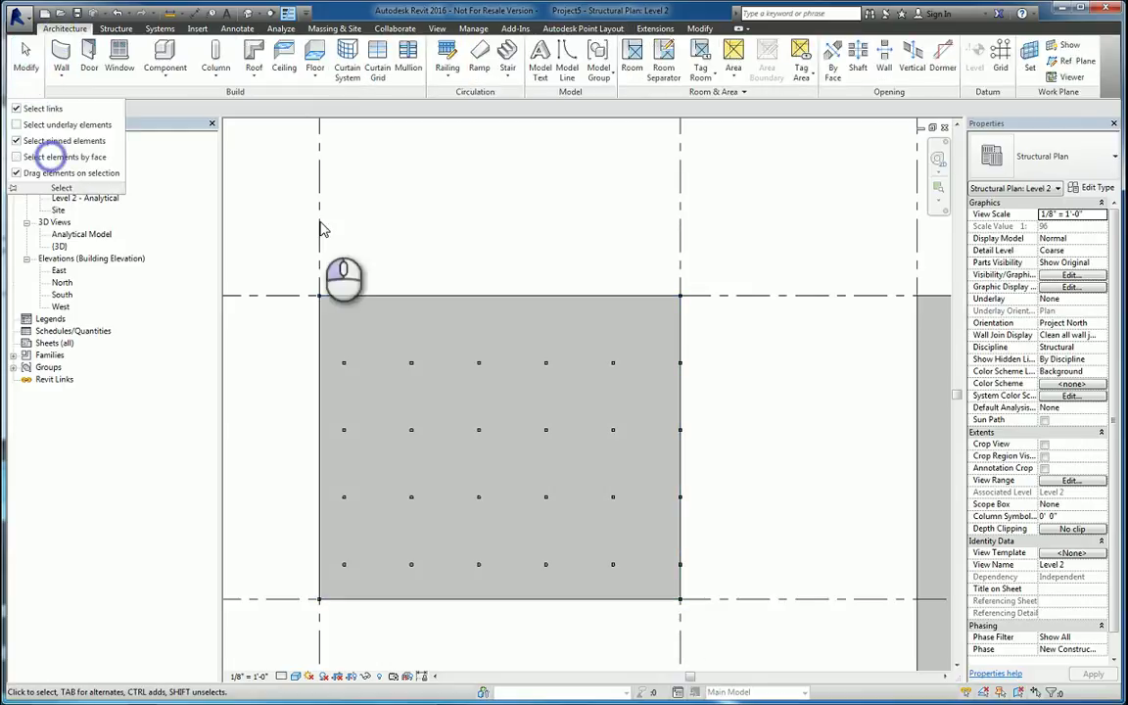
left_click(511, 250)
Select the top-left GTP point of the slab's remaining point grid
left_click_drag(637, 334, 729, 585)
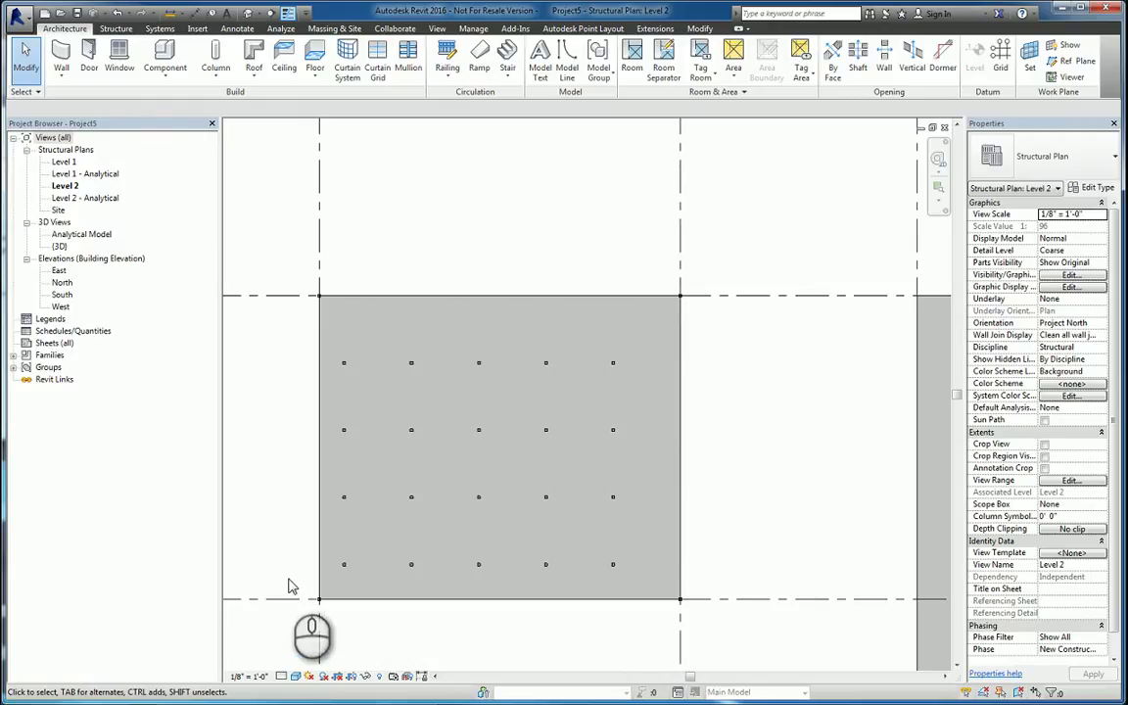
left_click_drag(291, 578, 643, 342)
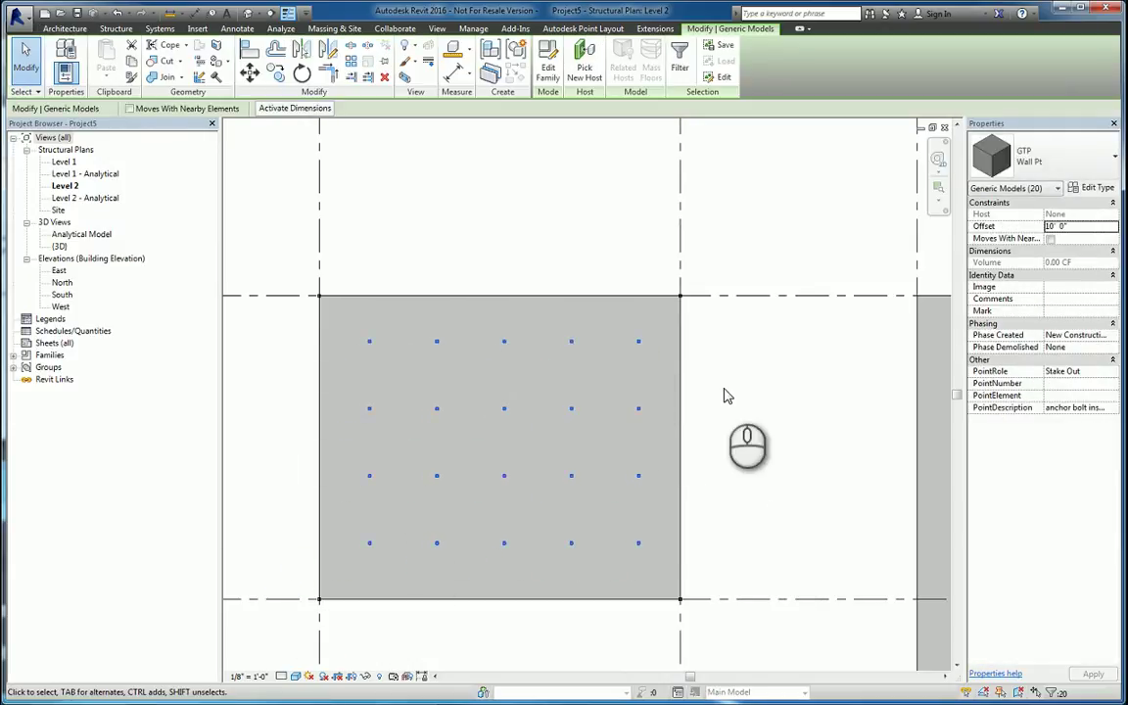
left_click(740, 396)
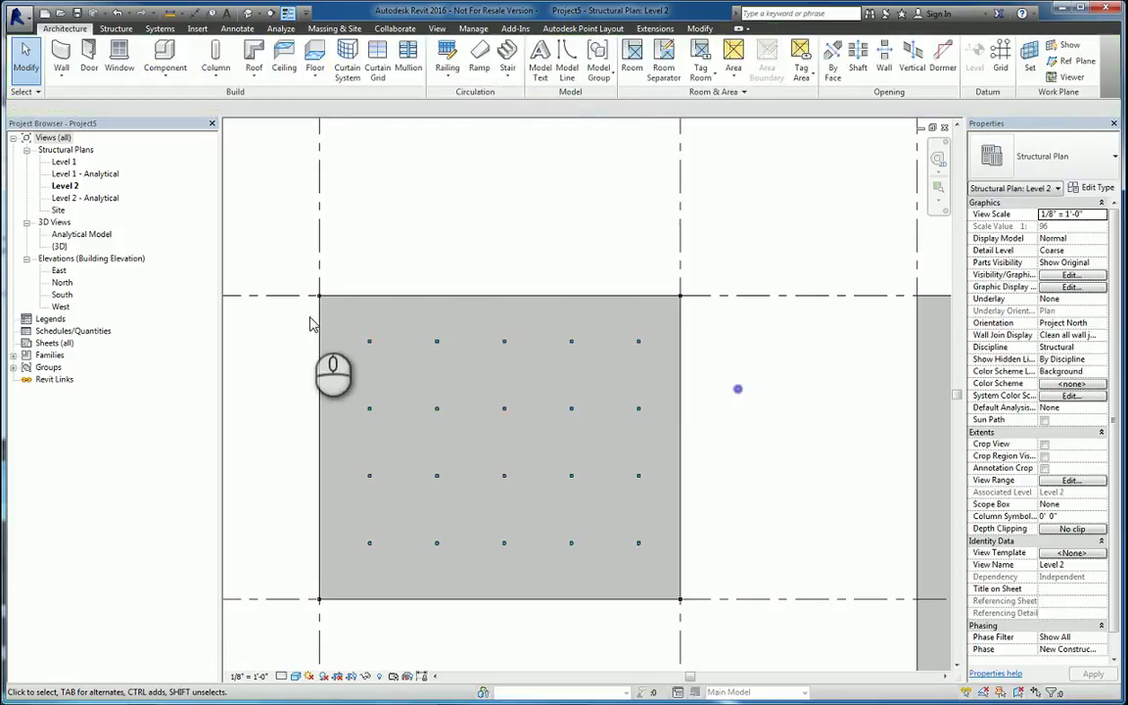
left_click(367, 362)
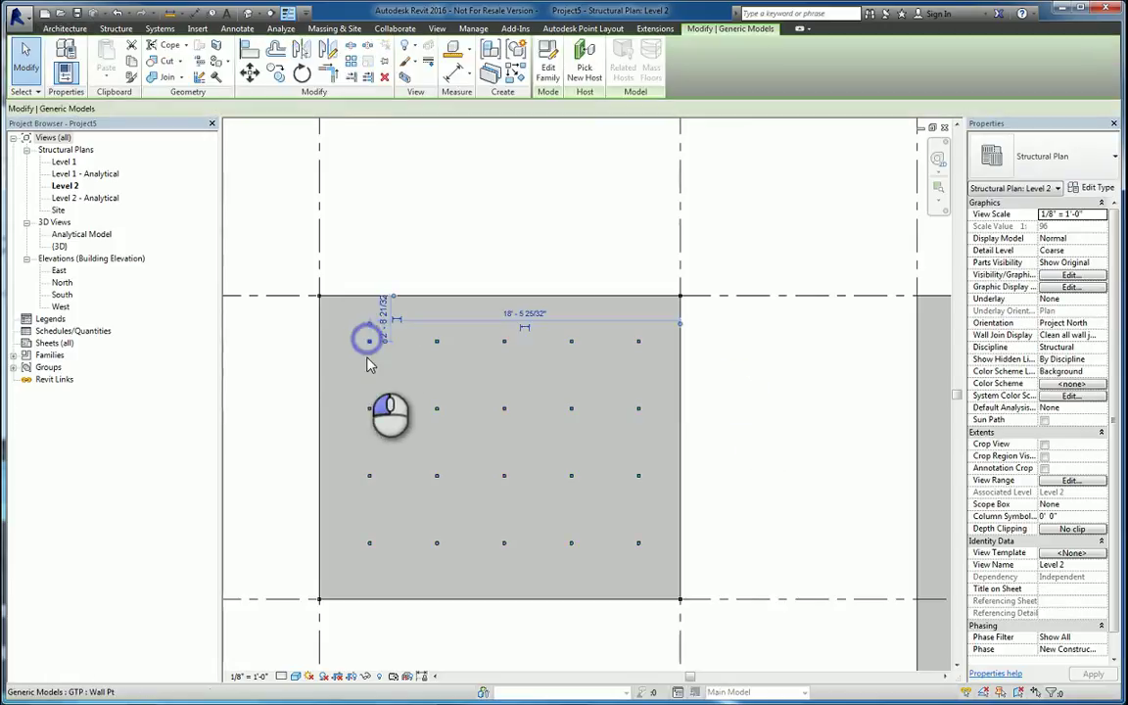
Open the point's GTP family for editing and agree to load a component family
left_click(546, 75)
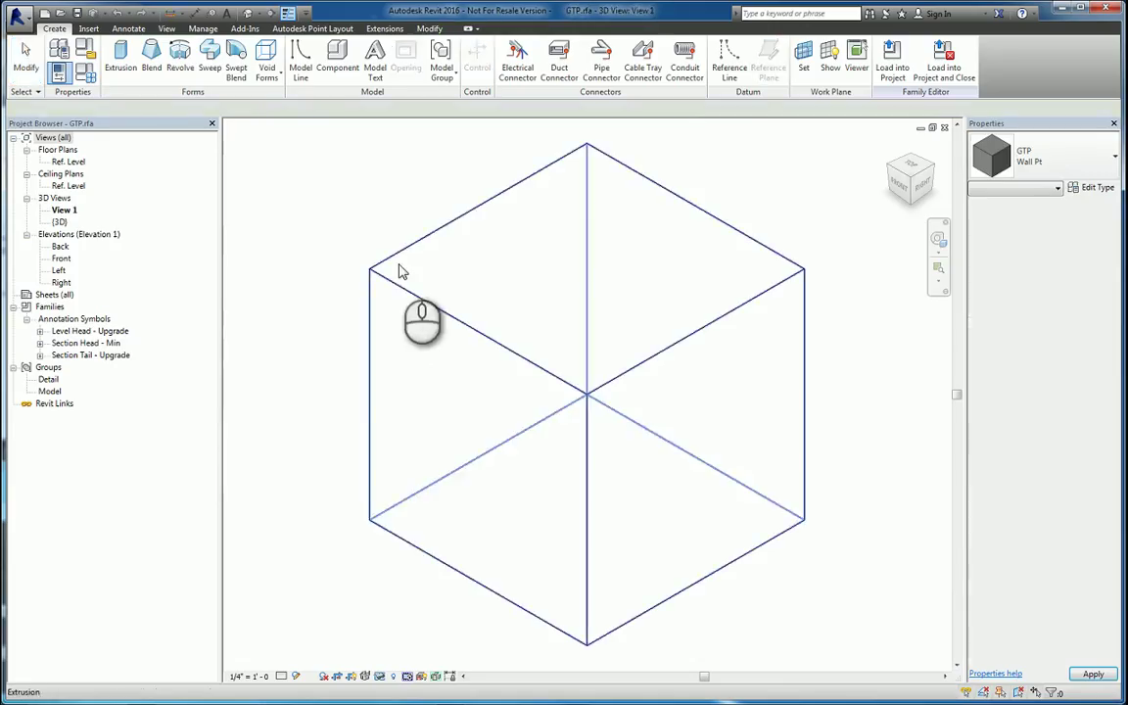
left_click(311, 216)
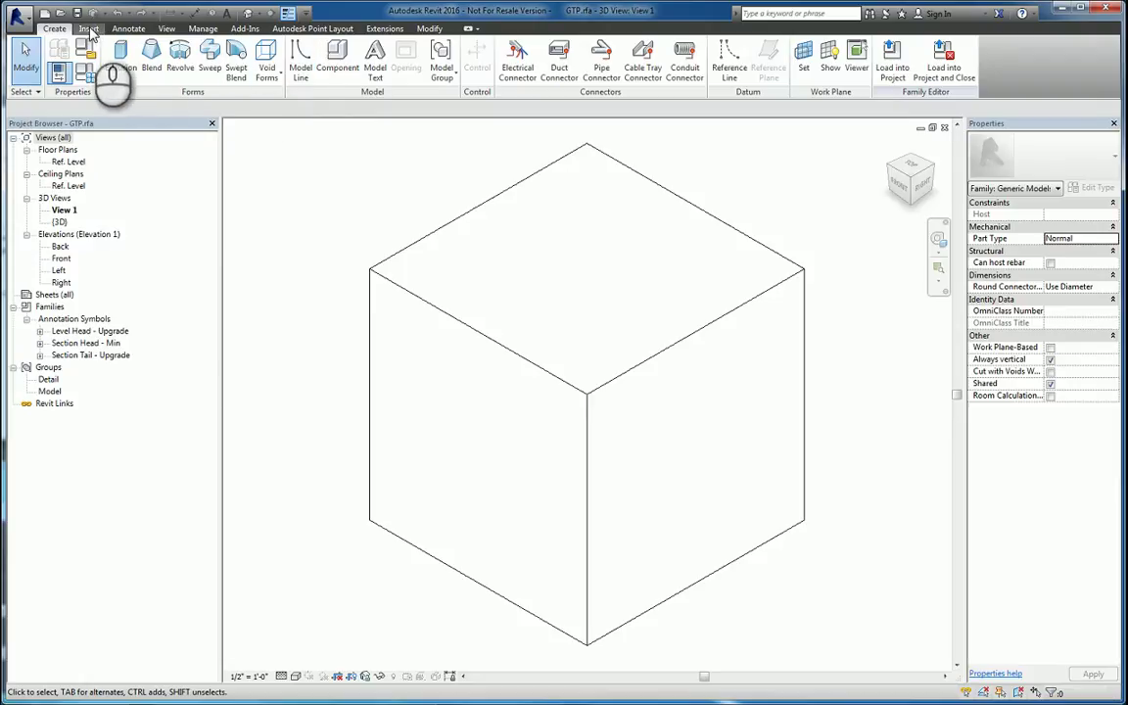
left_click(319, 57)
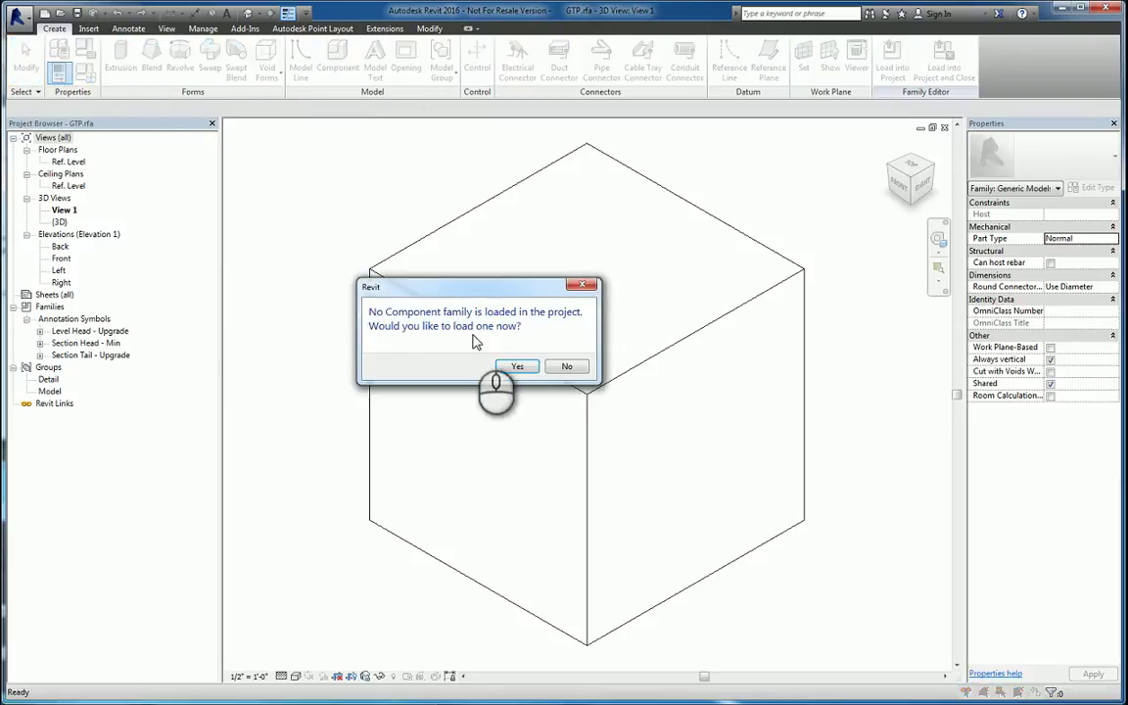
left_click(517, 366)
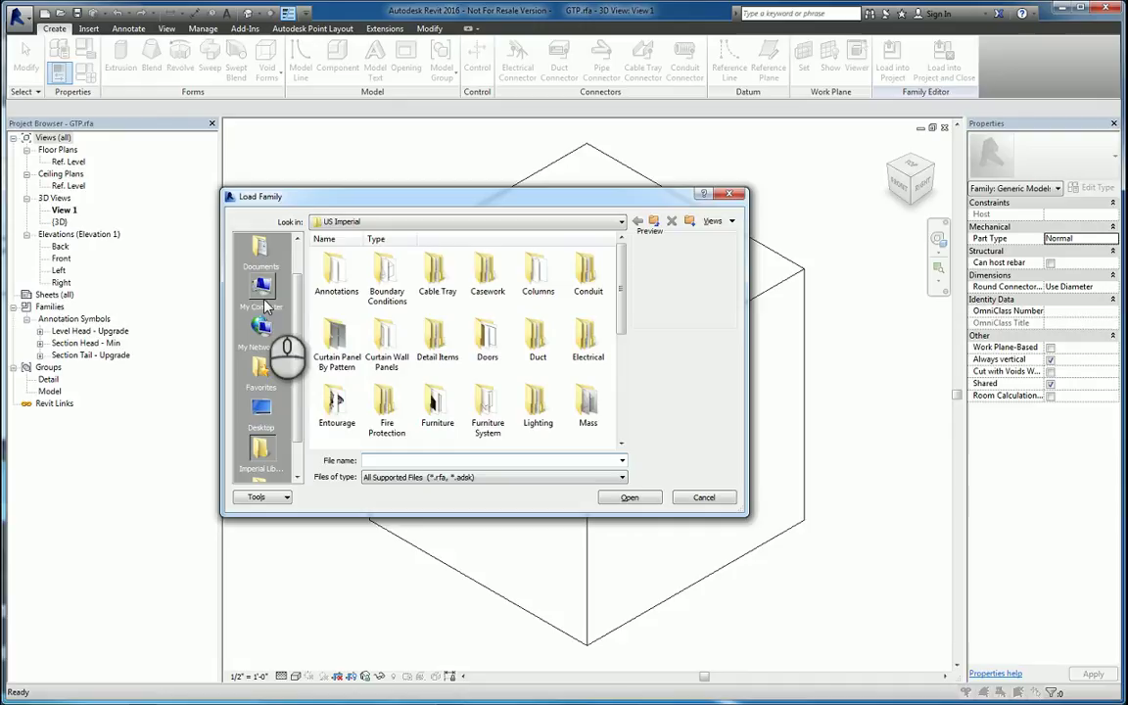
Load driving pin.rfa from C:\Temp\working api test files using the Details view
left_click(262, 299)
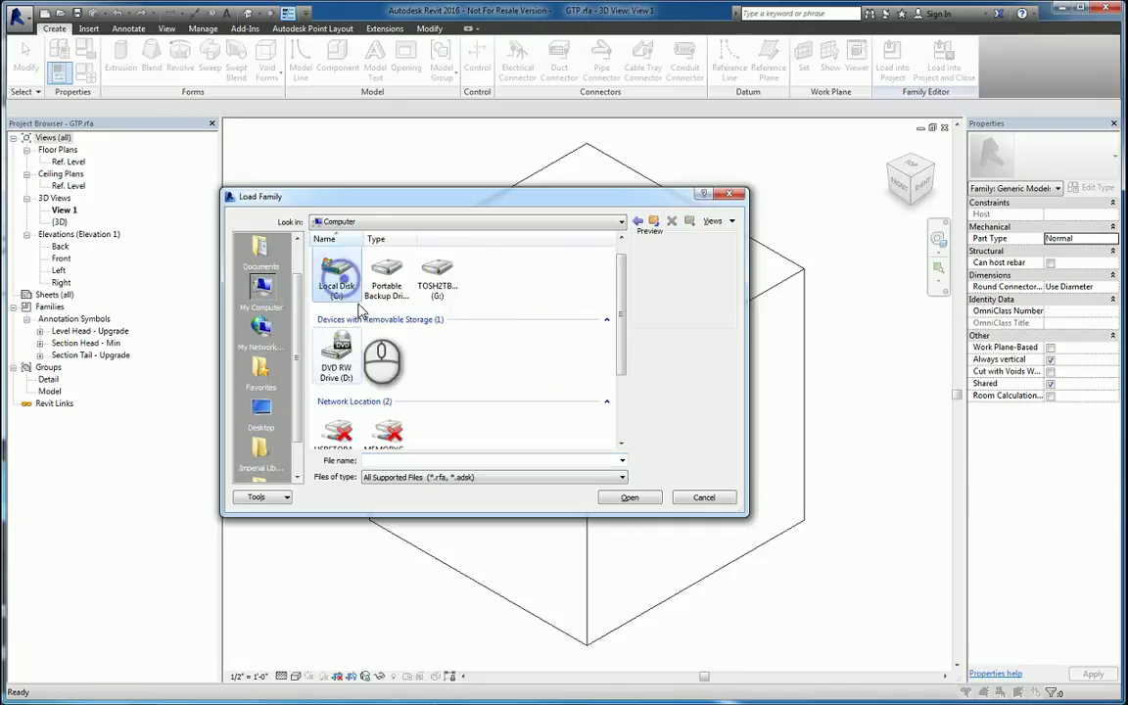
double_click(336, 279)
left_click(494, 345)
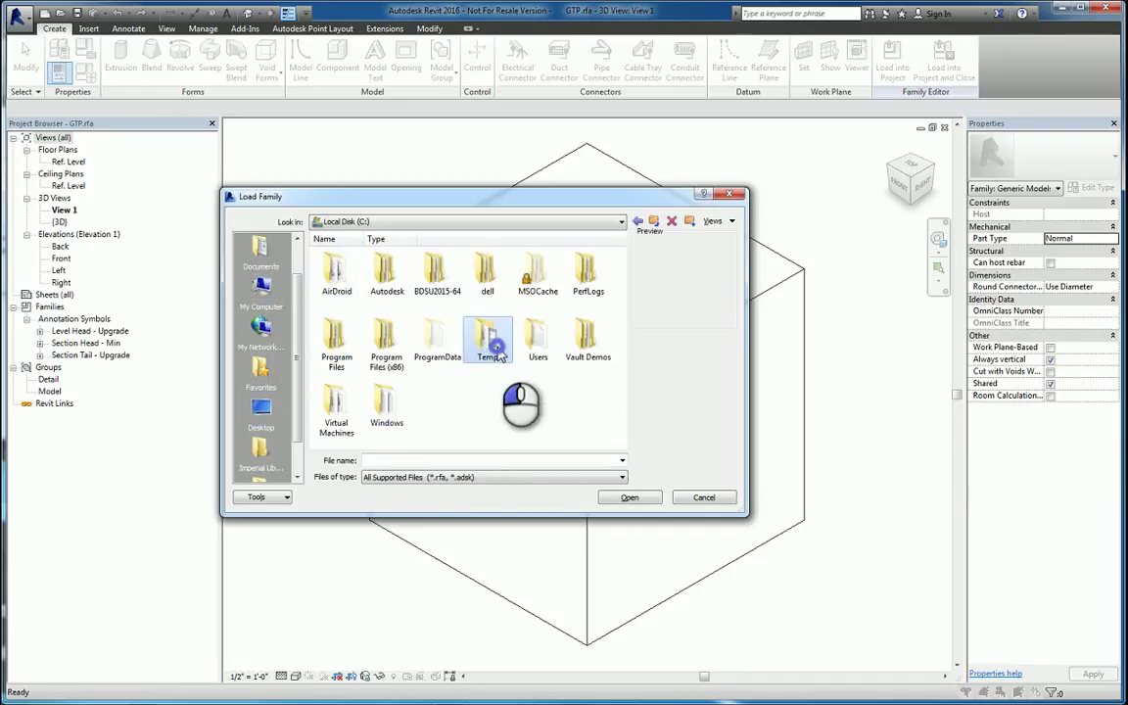
double_click(497, 353)
double_click(437, 286)
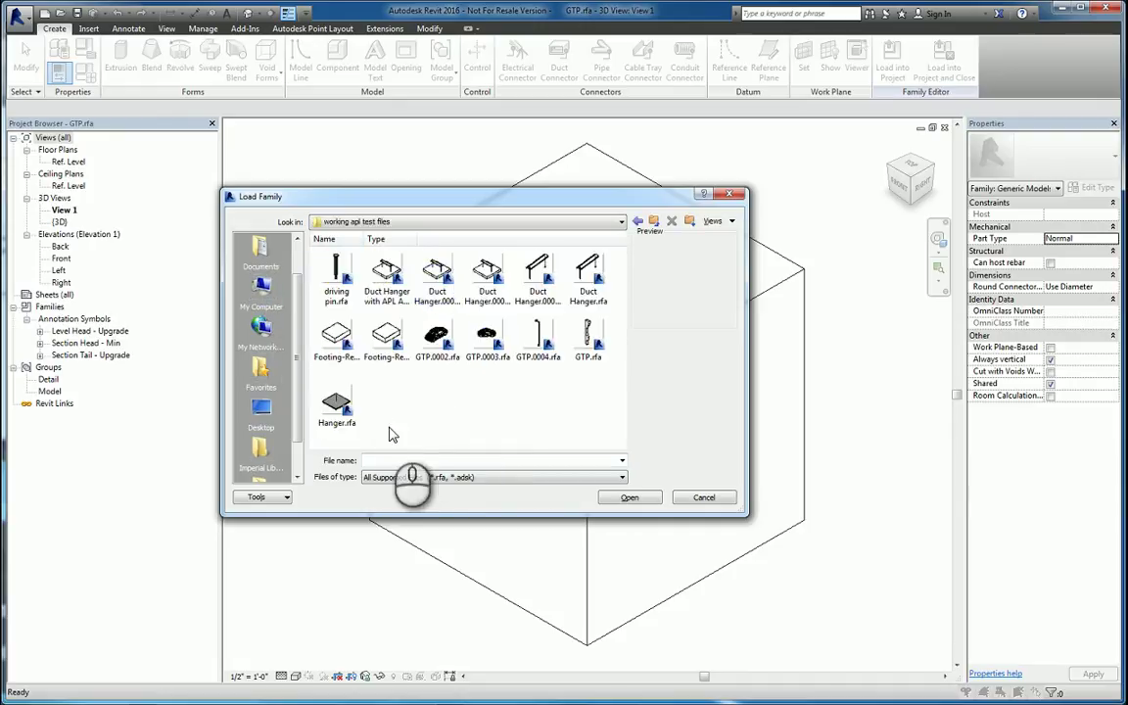
left_click(716, 221)
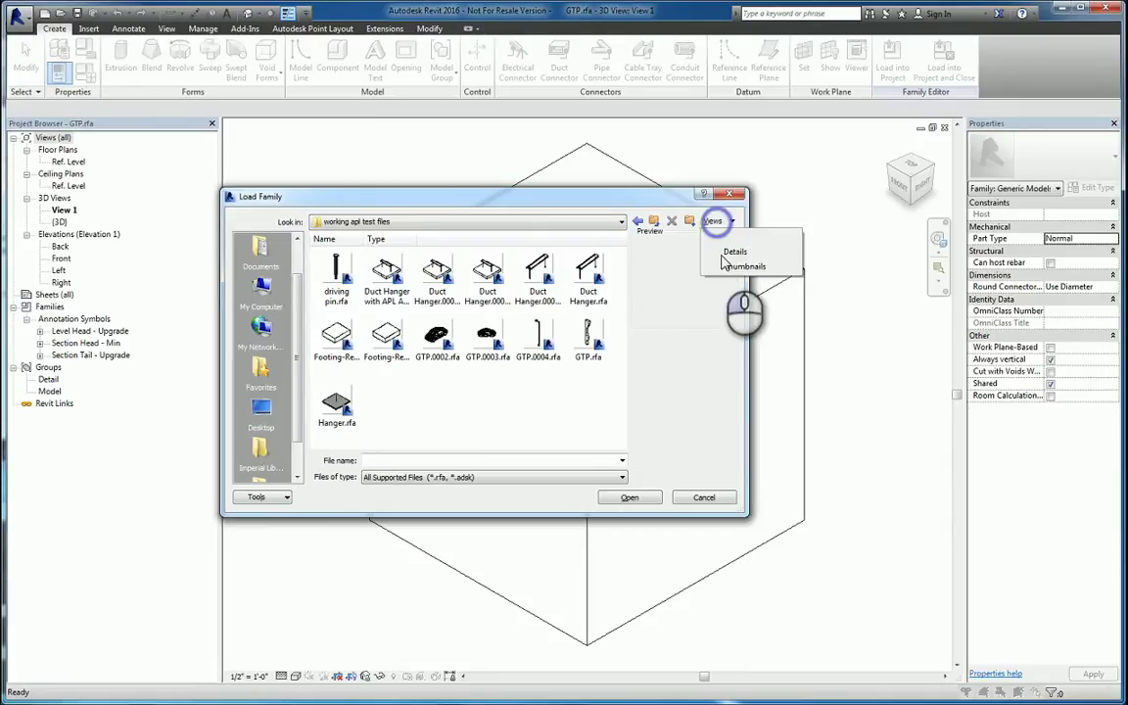
left_click(734, 251)
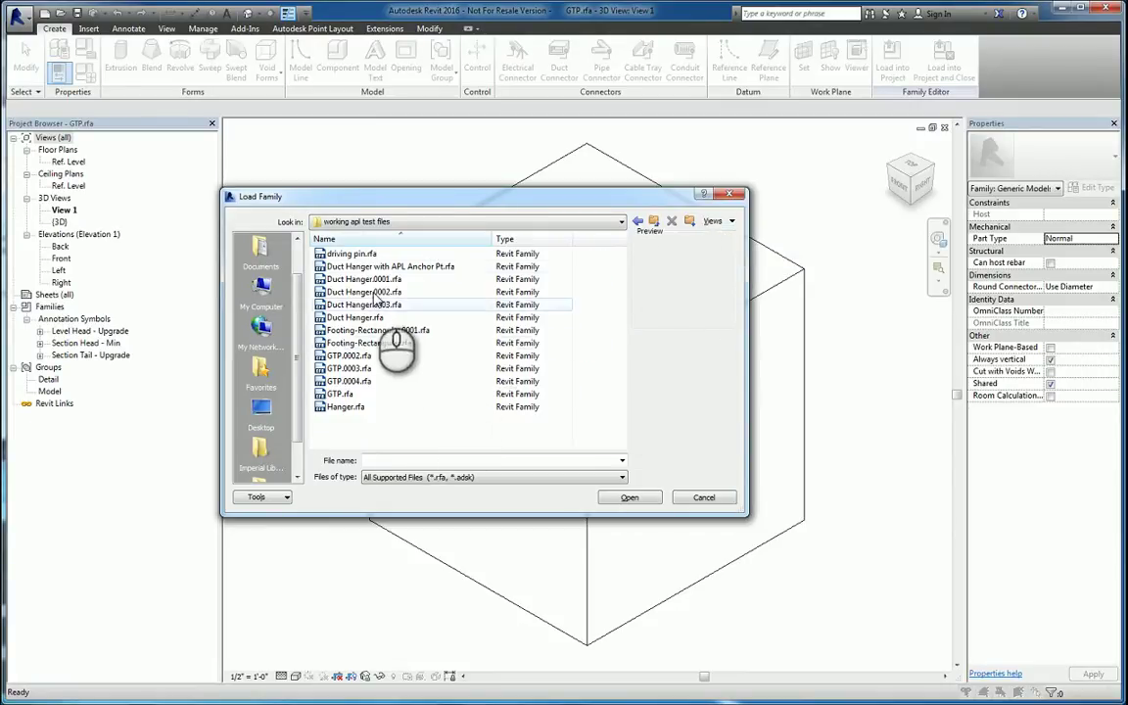
left_click(377, 254)
left_click(628, 497)
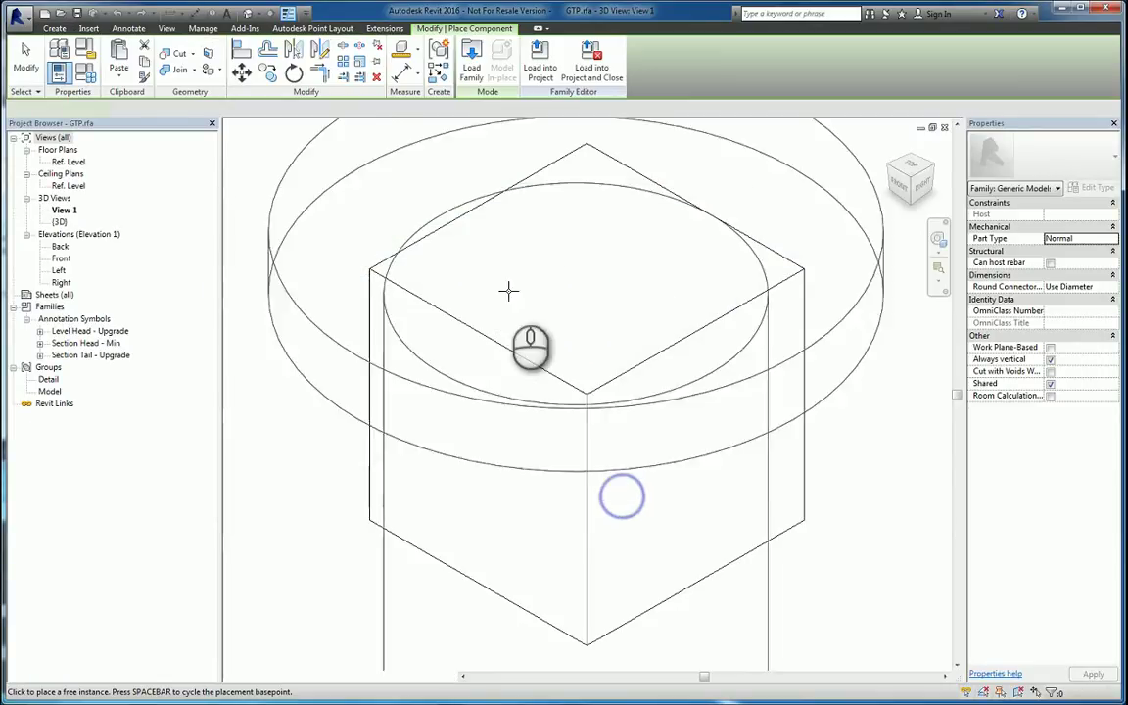
Place a driving pin in the family and view it on the Ref. Level plan
left_click(653, 397)
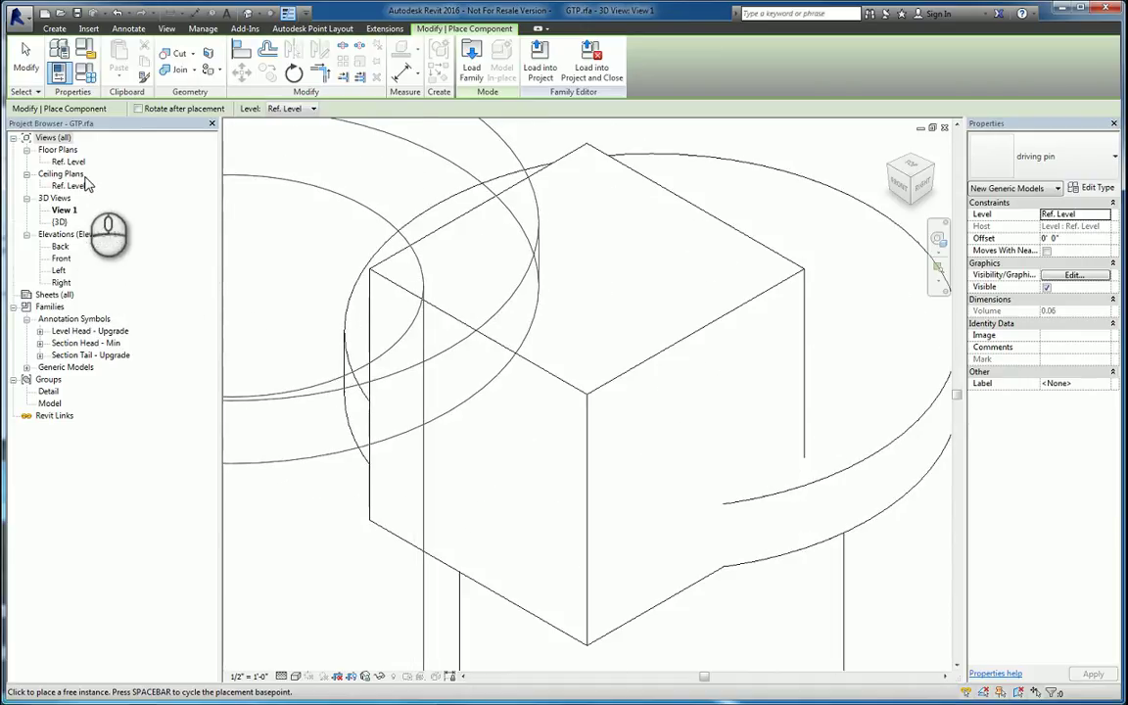
double_click(71, 162)
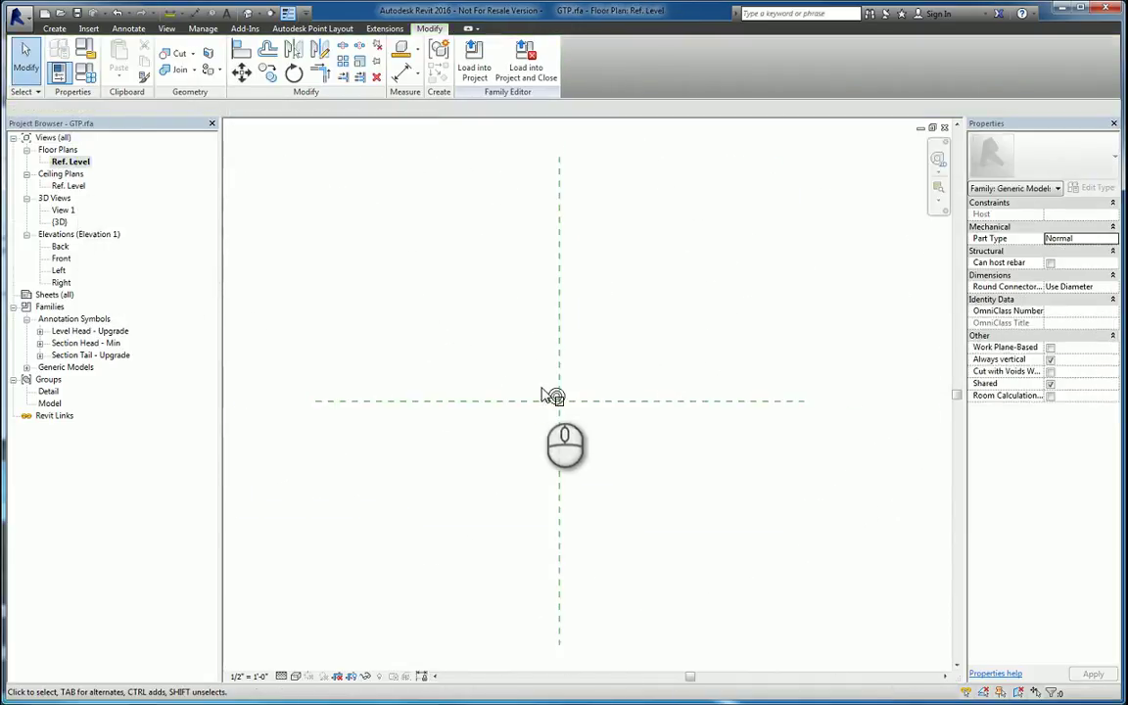
scroll(553, 396, "up", 3)
scroll(574, 412, "up", 3)
left_click(566, 429)
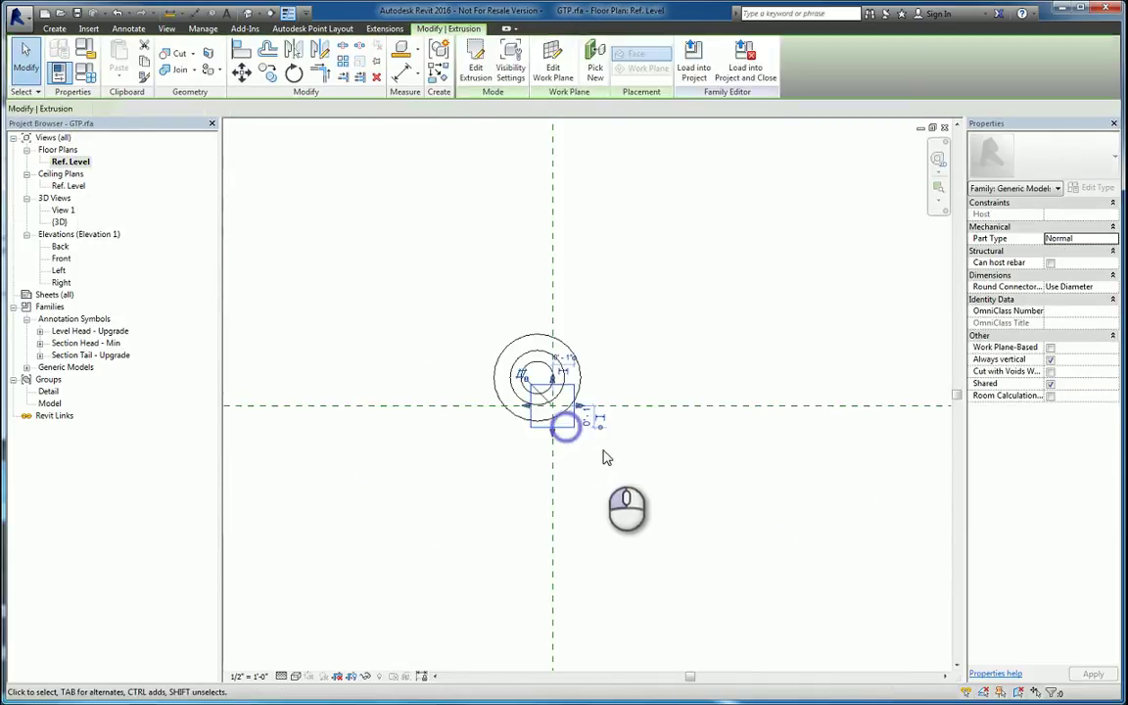
left_click(604, 455)
scroll(588, 431, "up", 3)
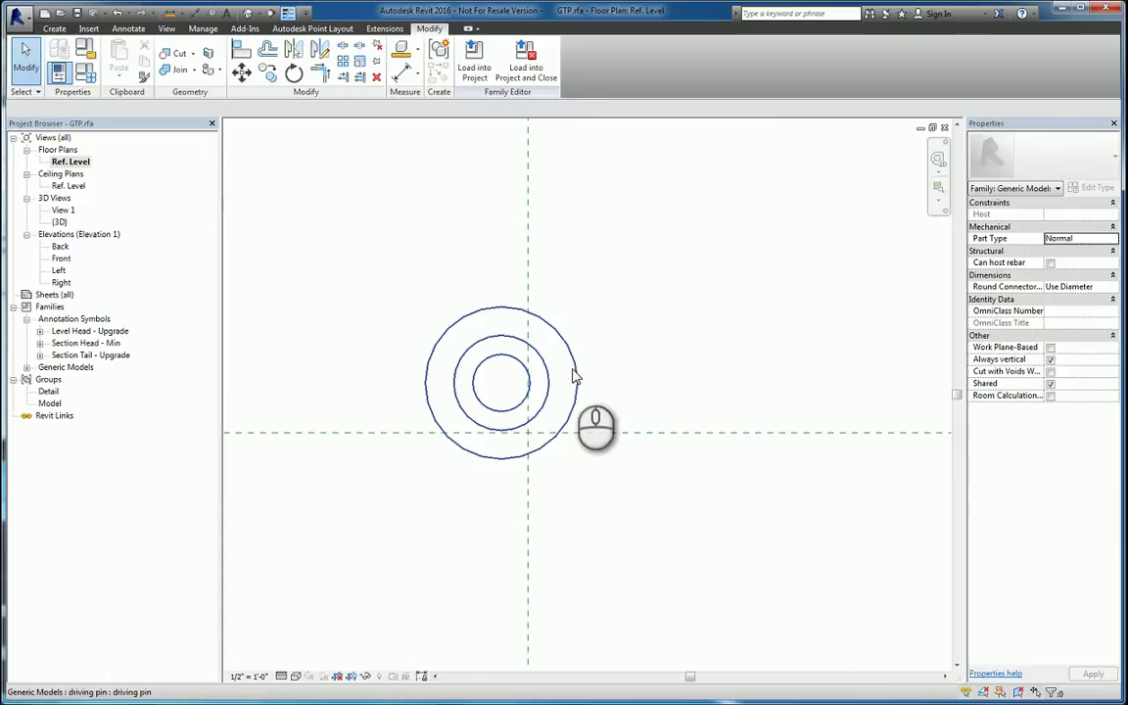
Align the pin to the horizontal and vertical reference planes, then check it in 3D
key("l")
left_click(612, 431)
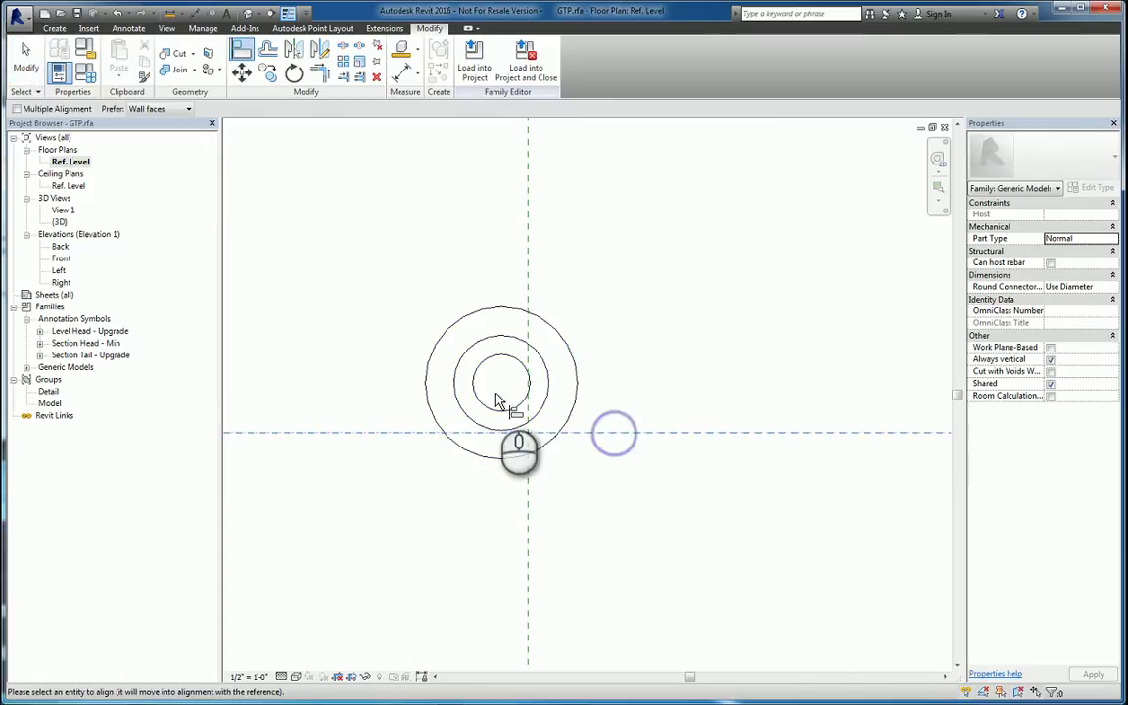
left_click(498, 388)
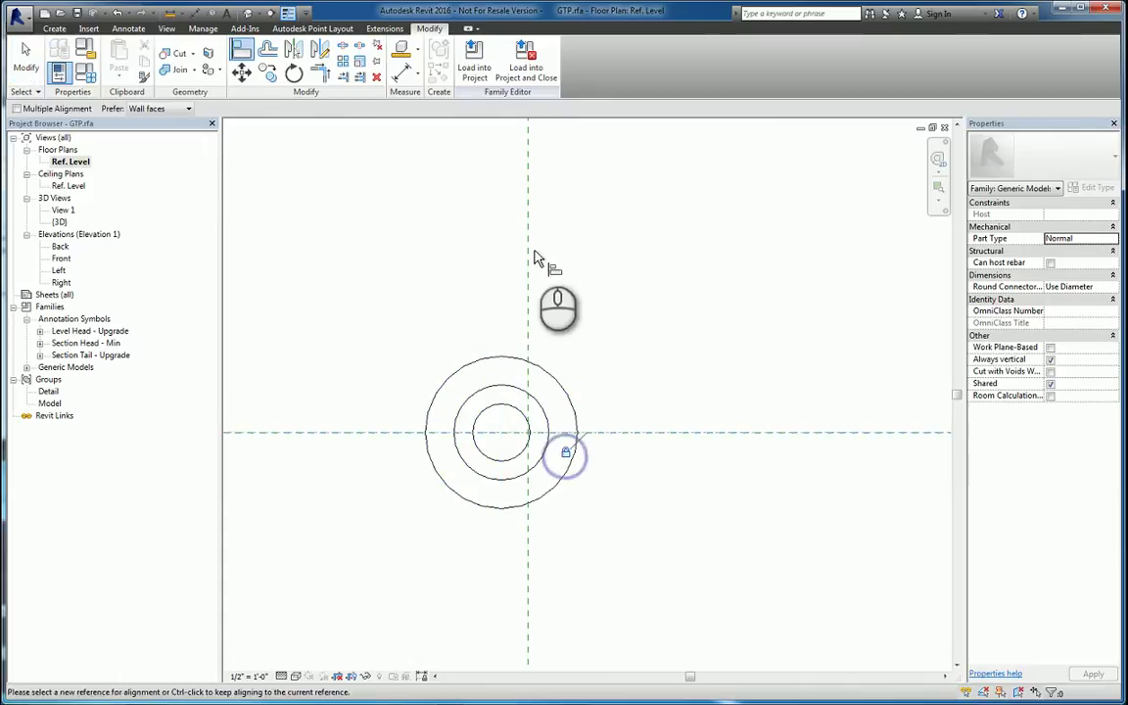
left_click(527, 250)
left_click(521, 413)
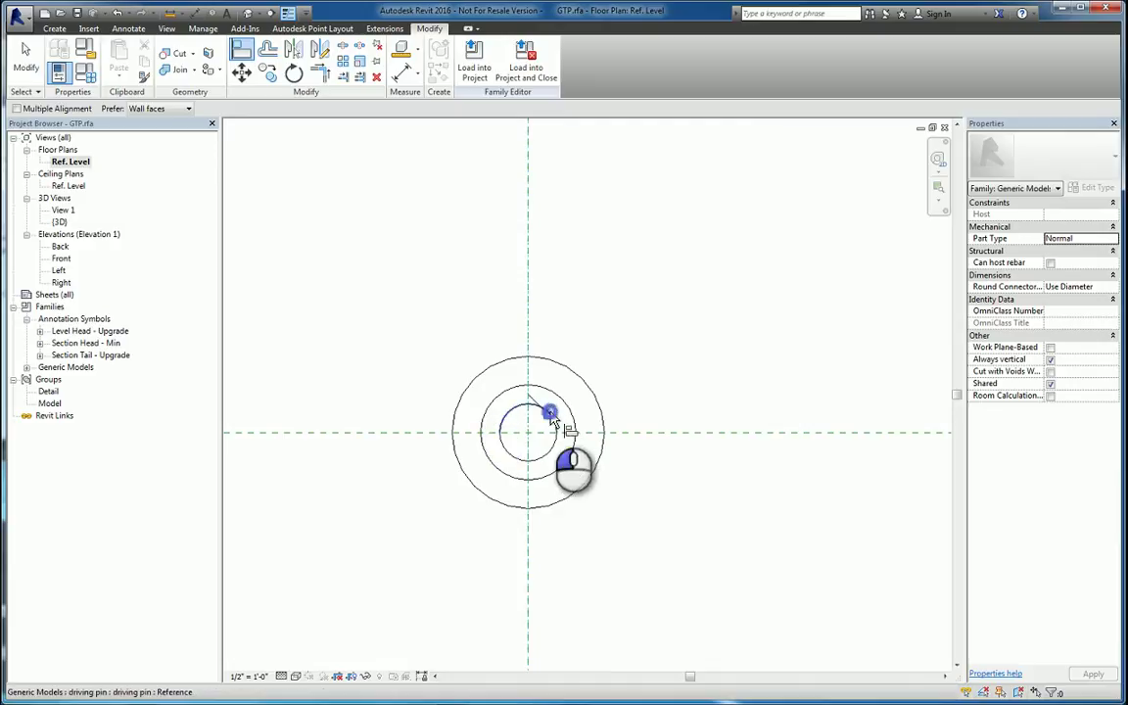
left_click(248, 13)
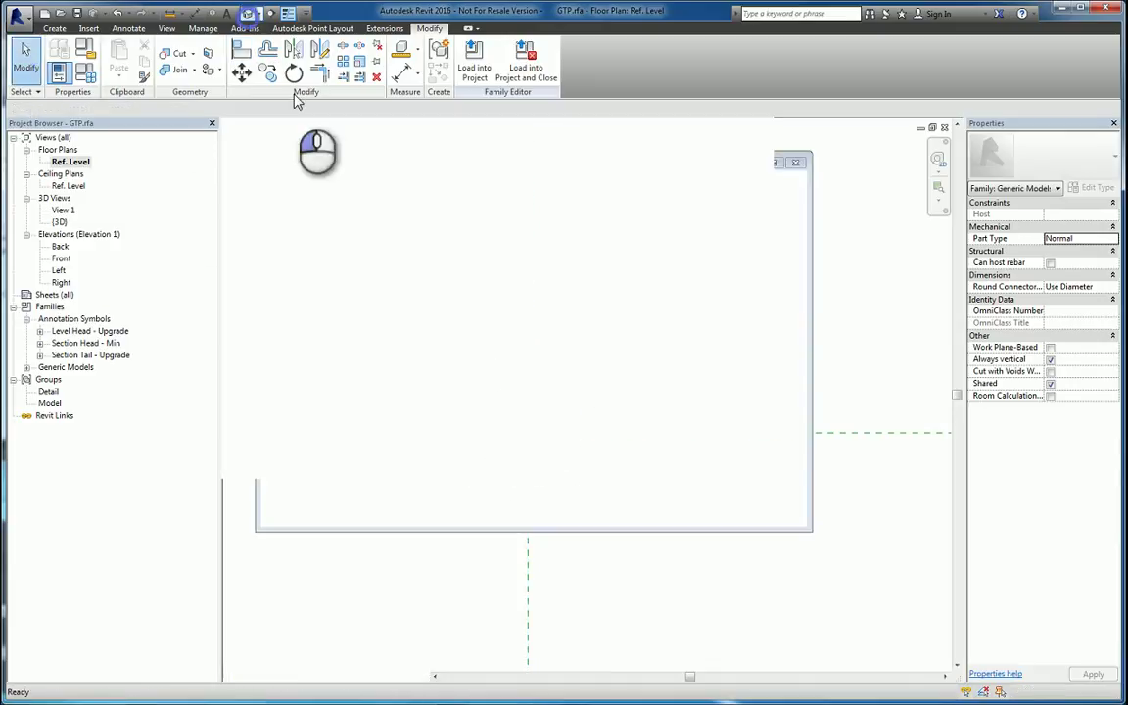
left_click(943, 129)
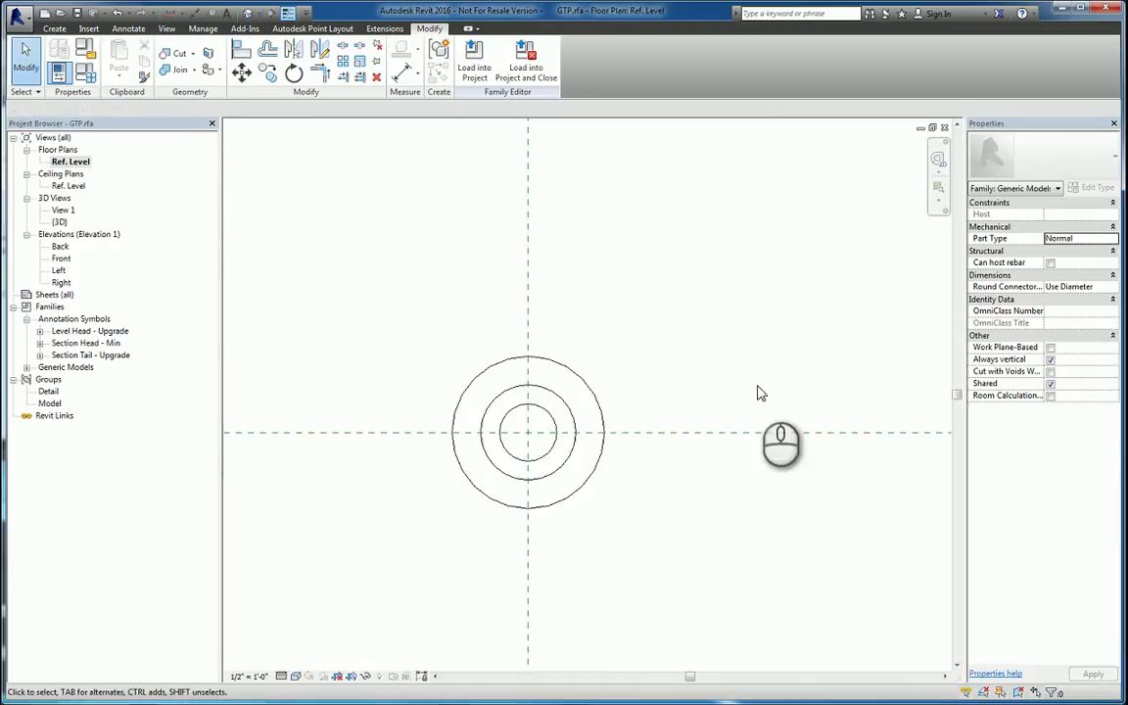
Load the edited GTP family into the project, saving and overwriting the existing version
left_click(525, 67)
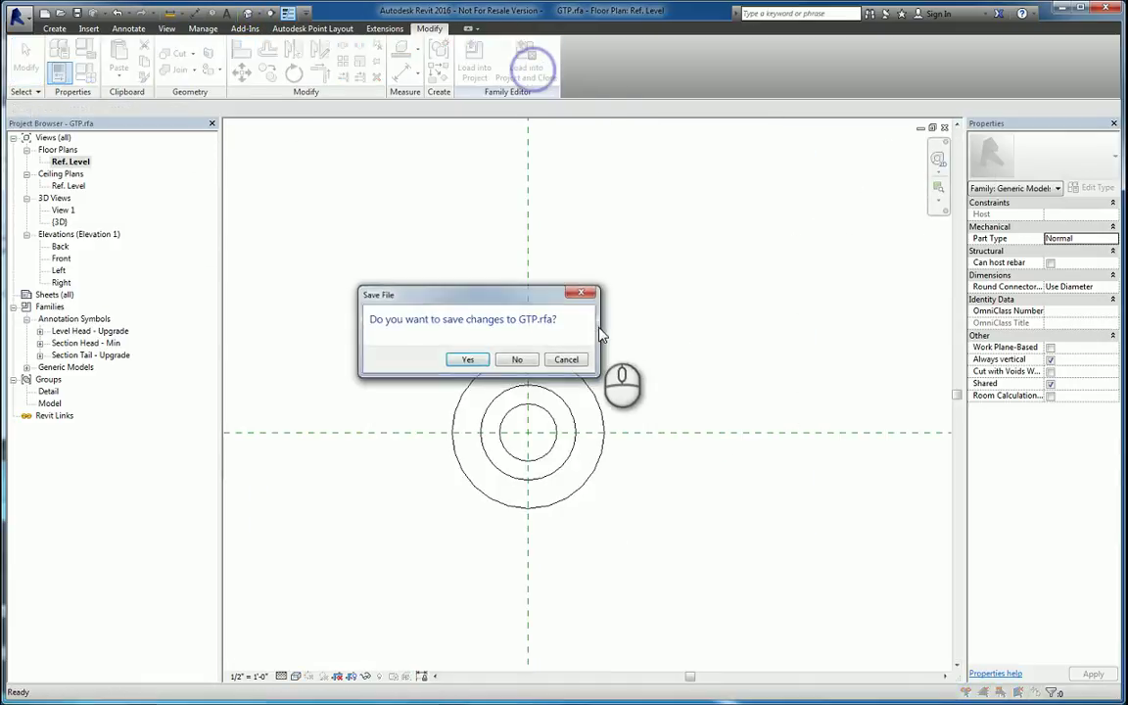
left_click(468, 360)
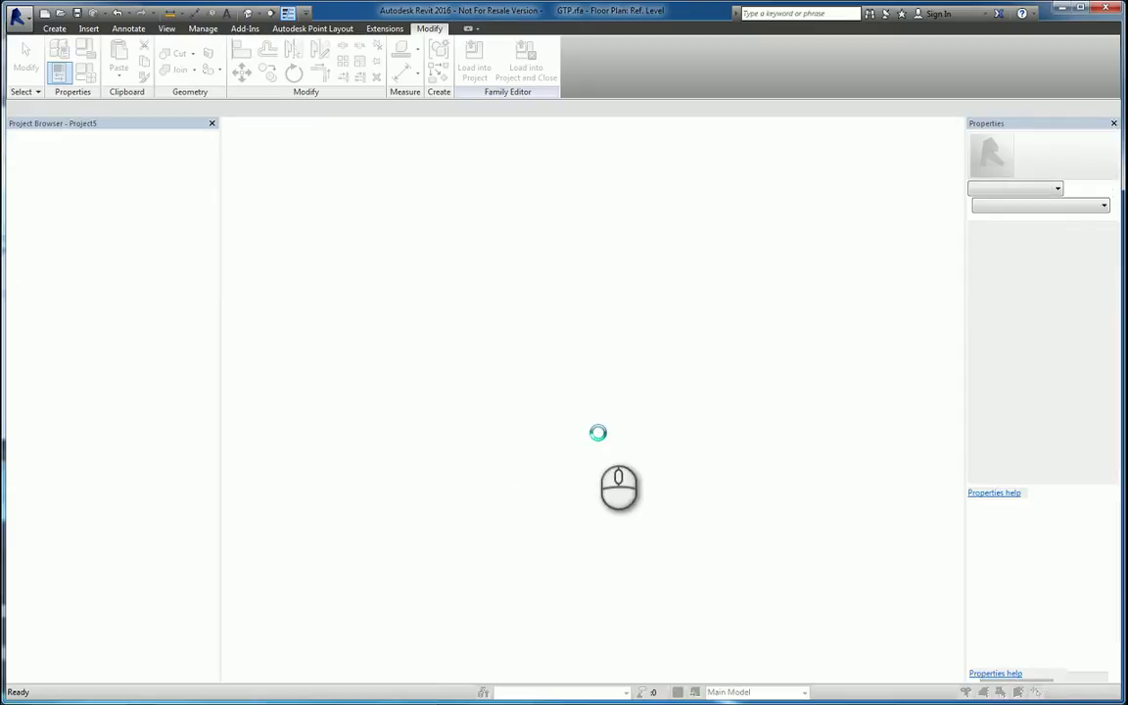
left_click(493, 351)
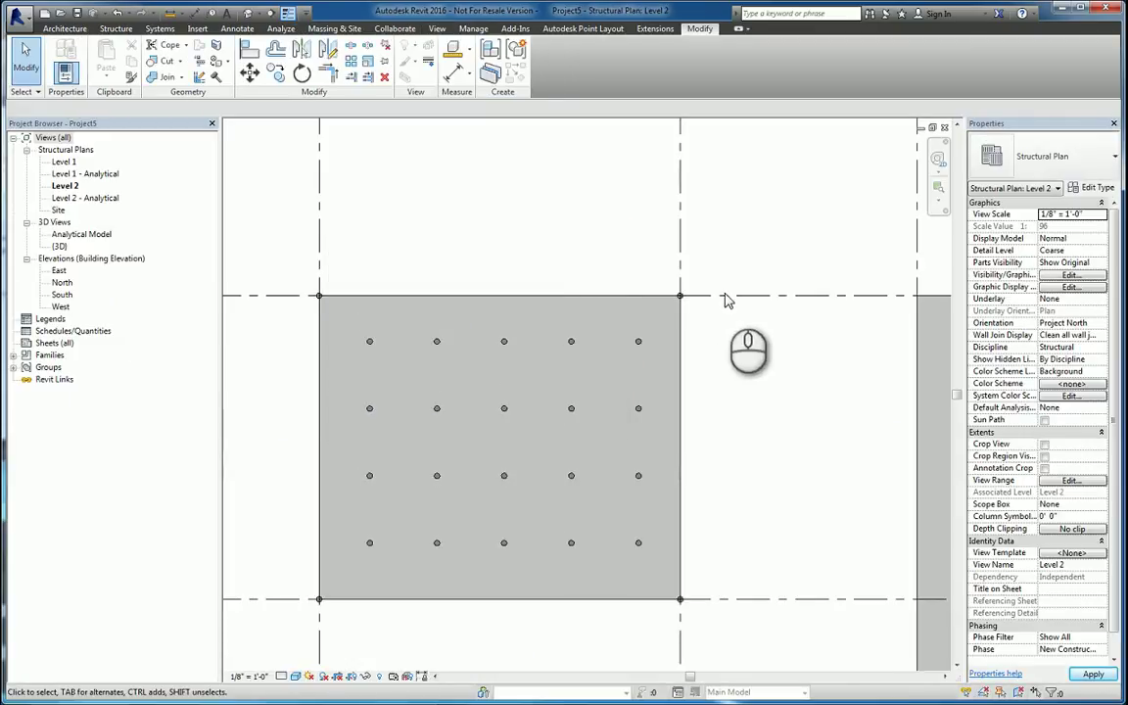
Zoom and orbit the 3D view onto the slab and select an anchor pin
left_click(247, 13)
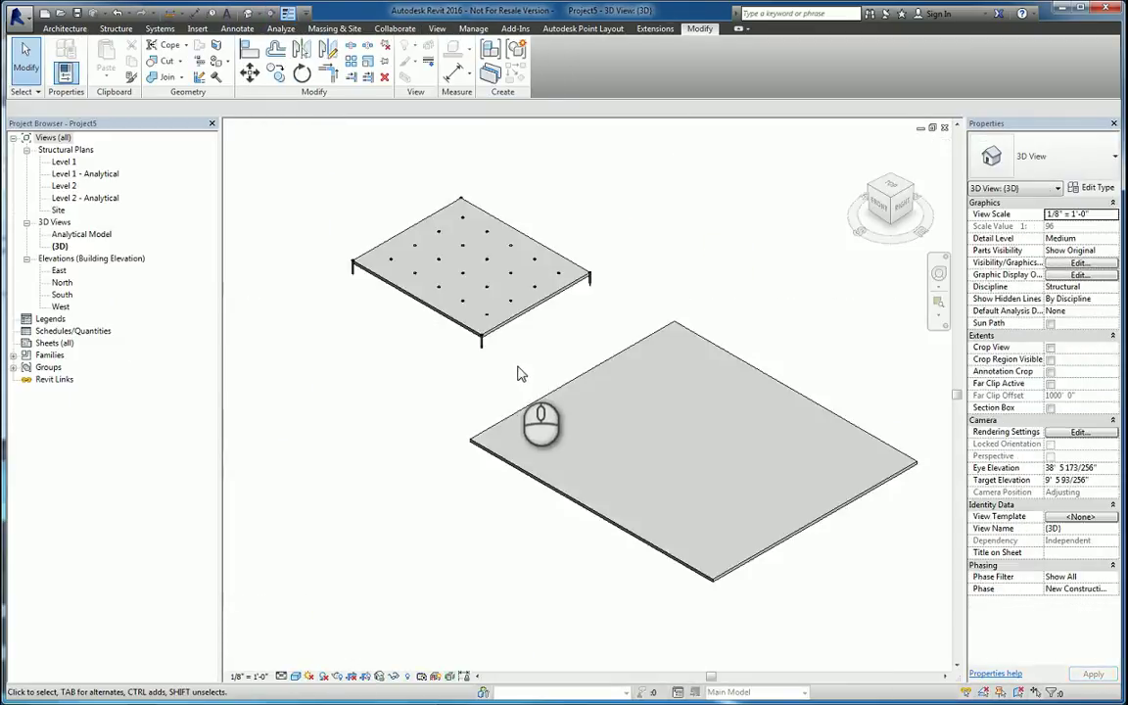
scroll(502, 316, "up", 3)
scroll(503, 316, "up", 3)
scroll(489, 370, "up", 2)
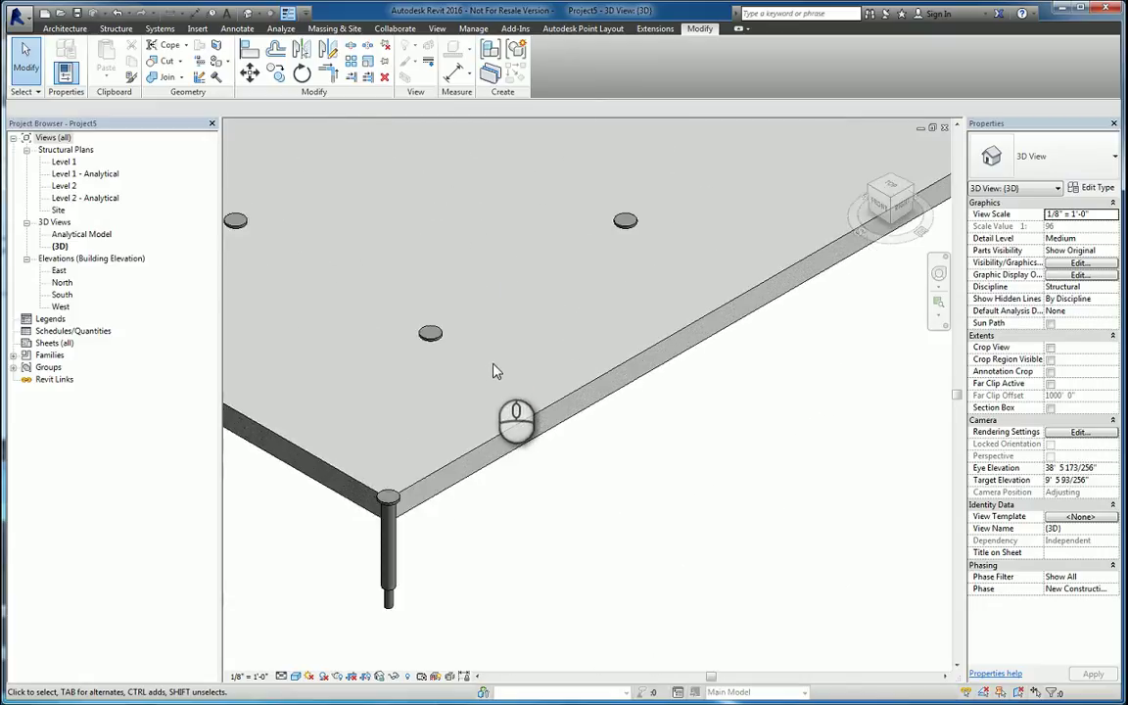
scroll(509, 411, "down", 4)
mouse_move(564, 355)
middle_mouse_down("shift")
mouse_move(537, 480)
mouse_move(568, 395)
mouse_move(567, 551)
mouse_move(563, 459)
mouse_move(607, 412)
middle_mouse_up("shift")
left_click(535, 476)
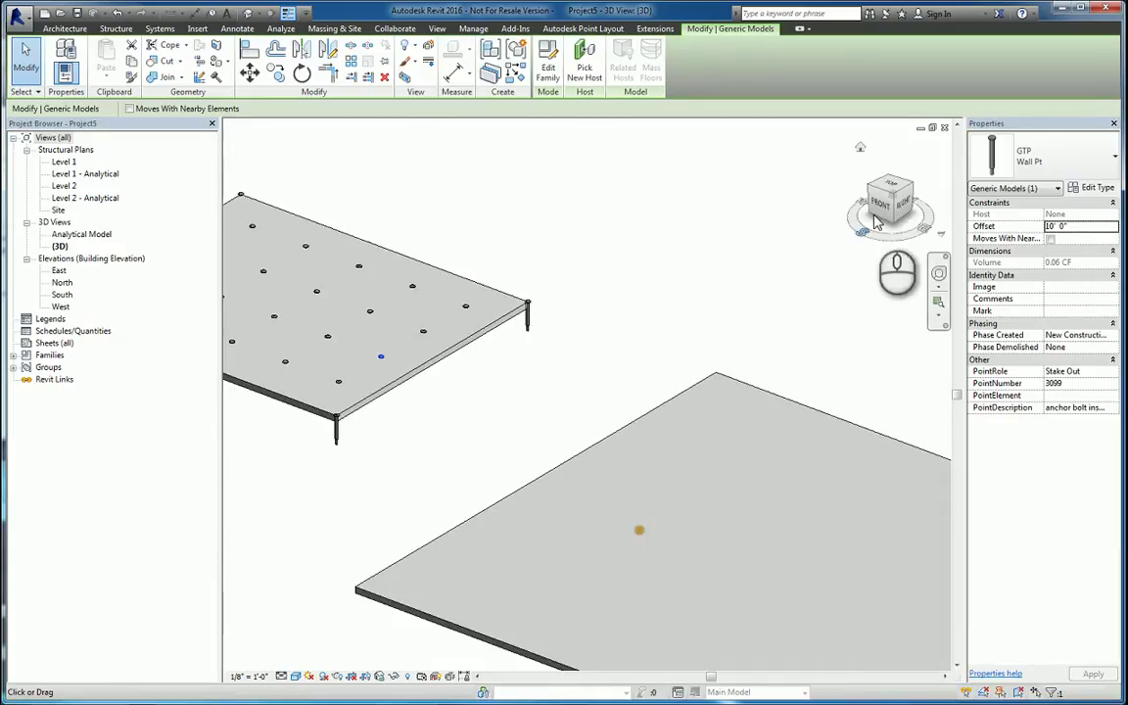
Return to the Level 2 plan and pan to show grids 3 through 7
left_click(943, 127)
scroll(754, 439, "down", 4)
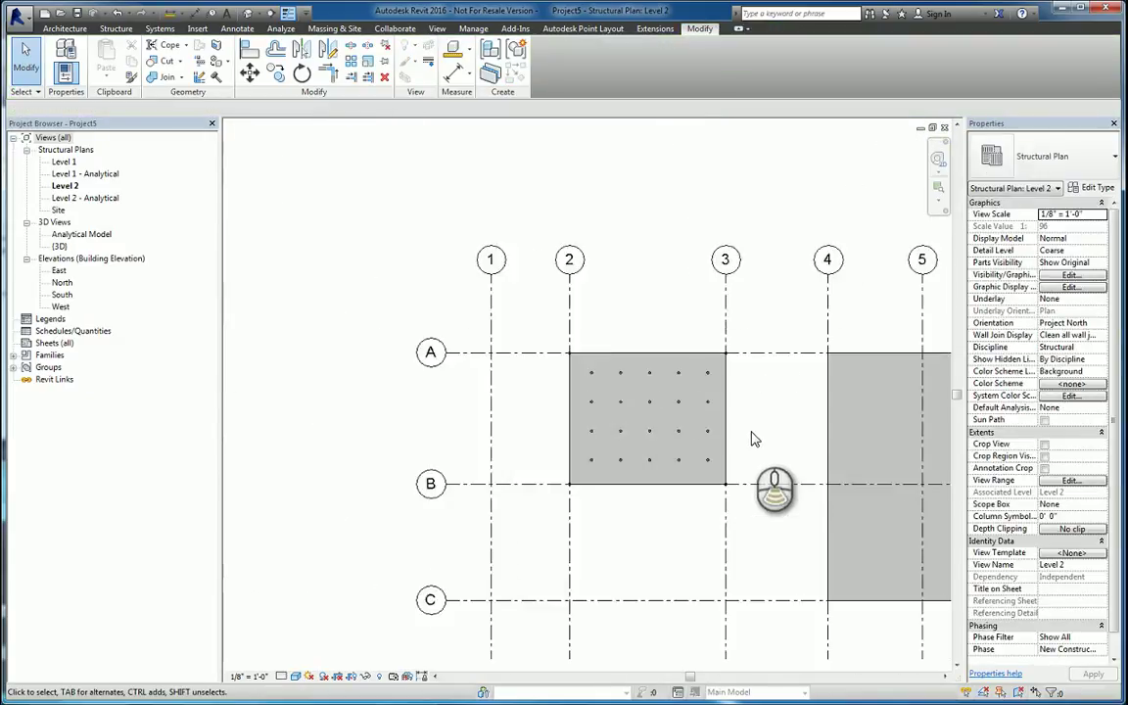
mouse_move(754, 440)
middle_mouse_down()
mouse_move(412, 440)
mouse_move(637, 458)
middle_mouse_up()
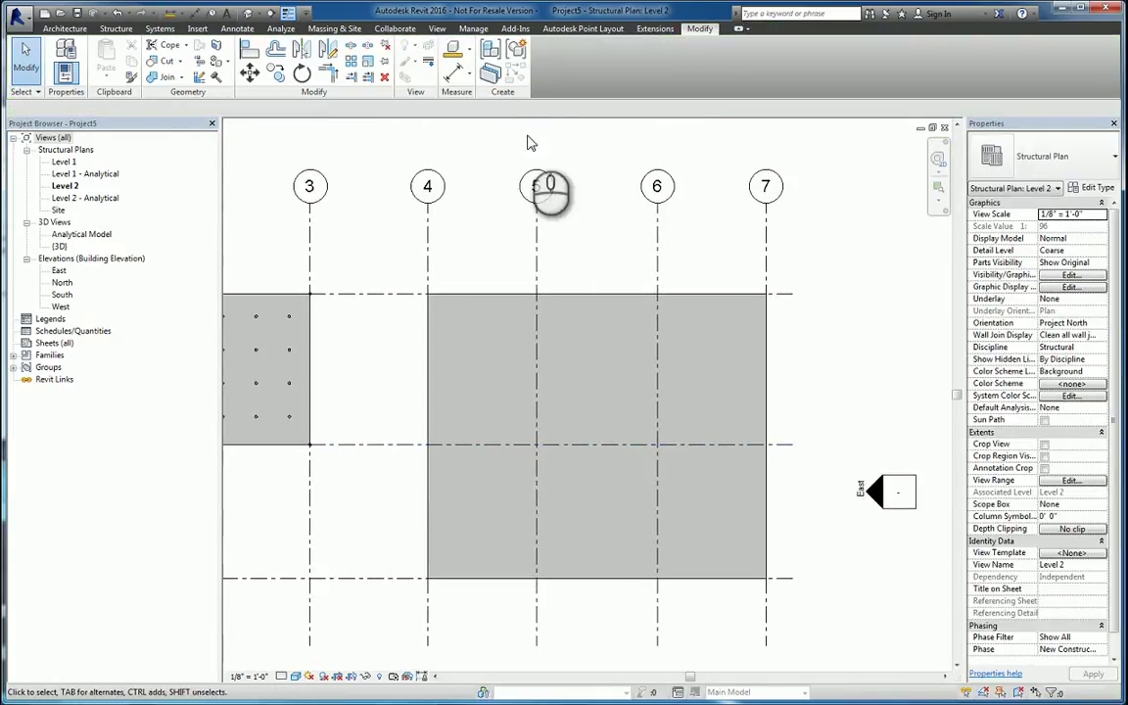
Place Level 2 control points on grid intersections, window-selecting grids 4–7 and A–C
left_click(583, 29)
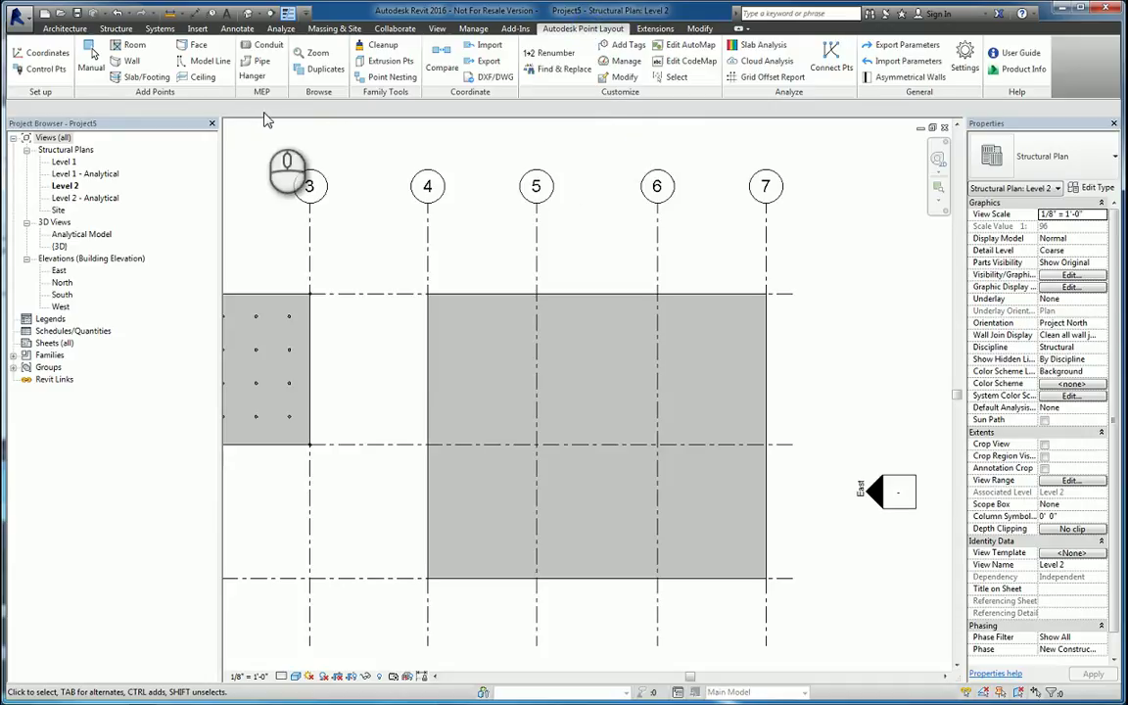
left_click(46, 68)
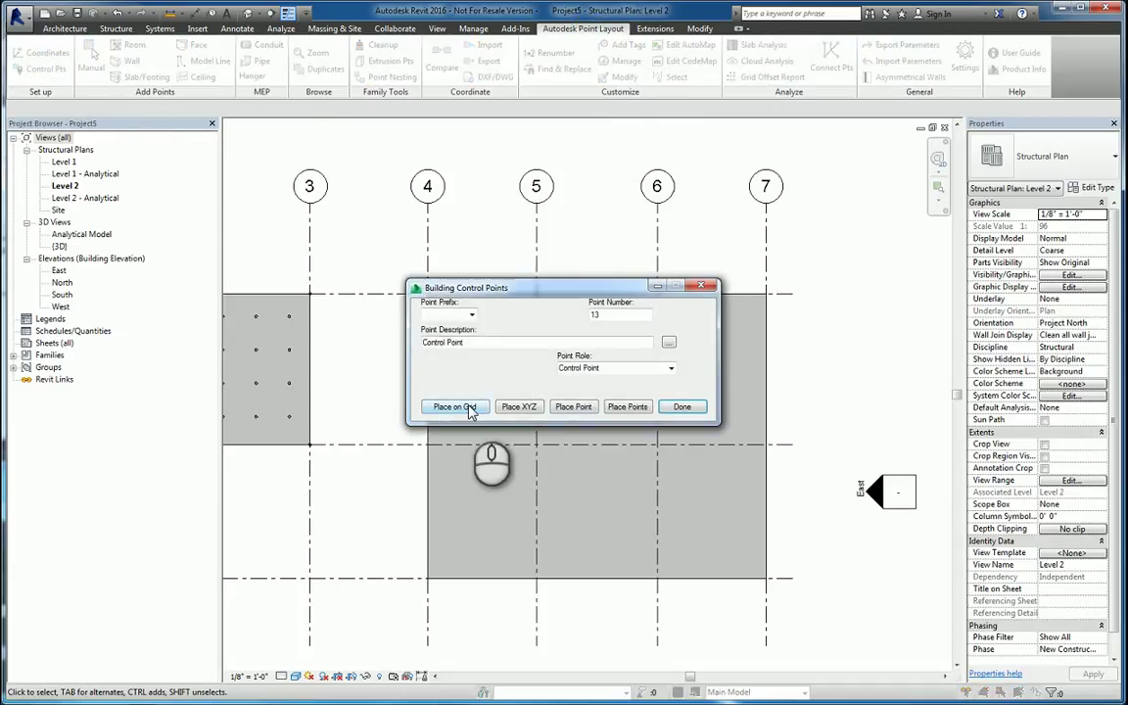
left_click(470, 411)
left_click(582, 375)
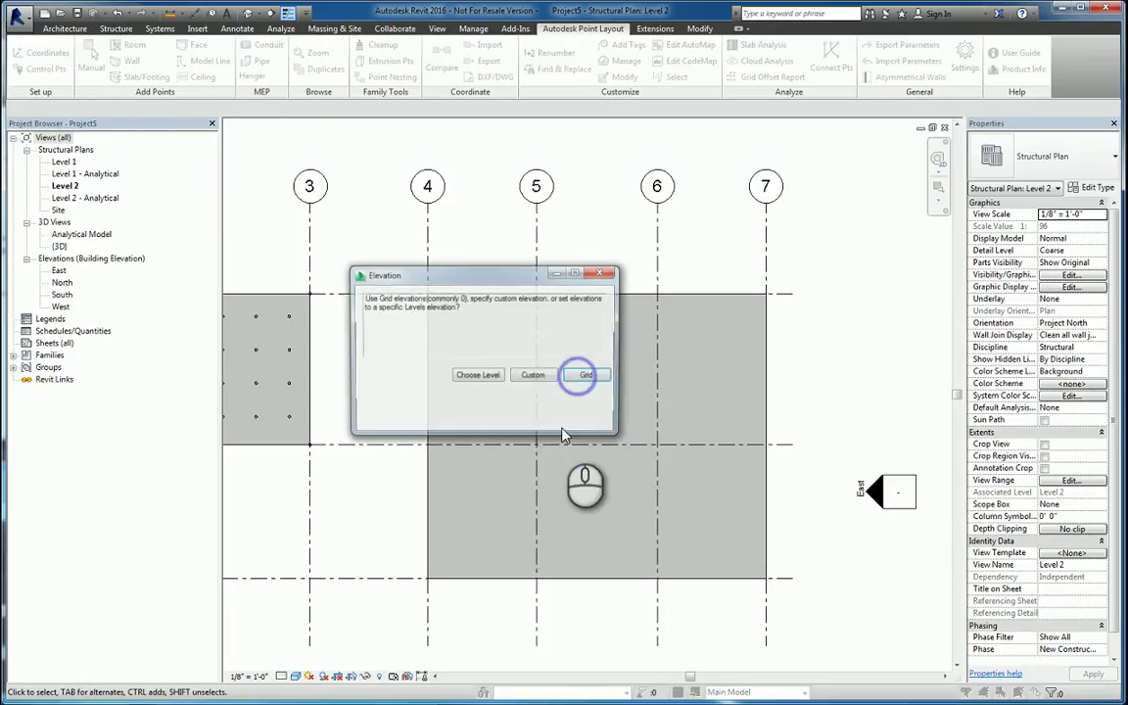
left_click(477, 375)
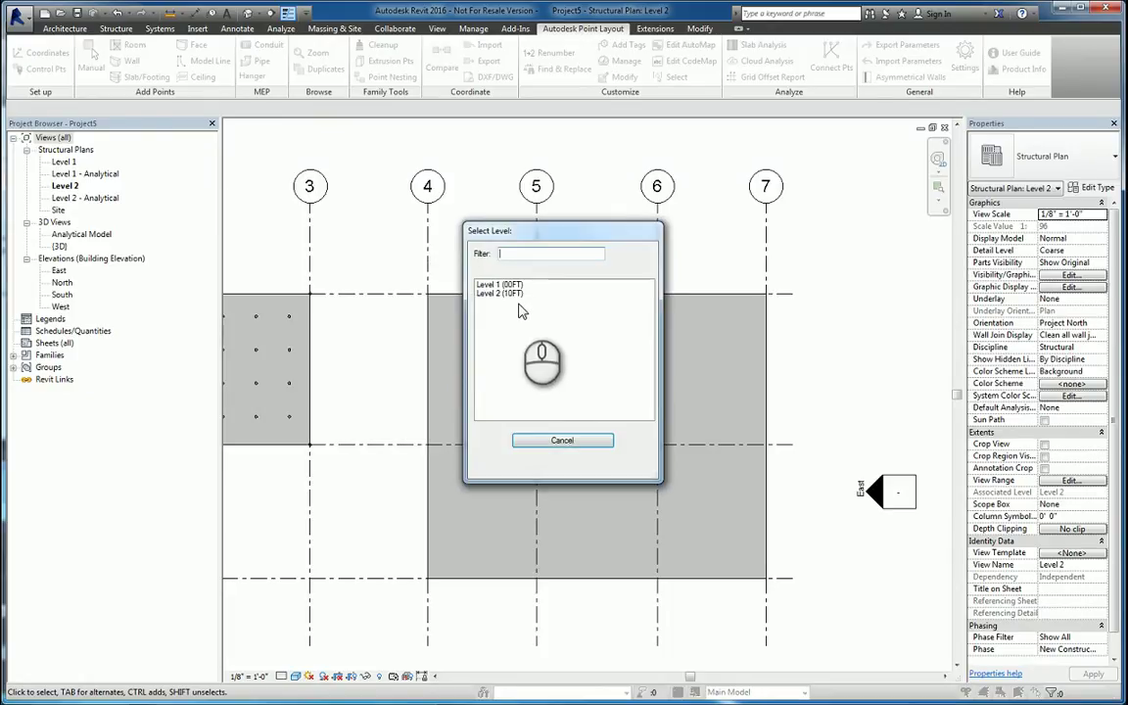
left_click(500, 294)
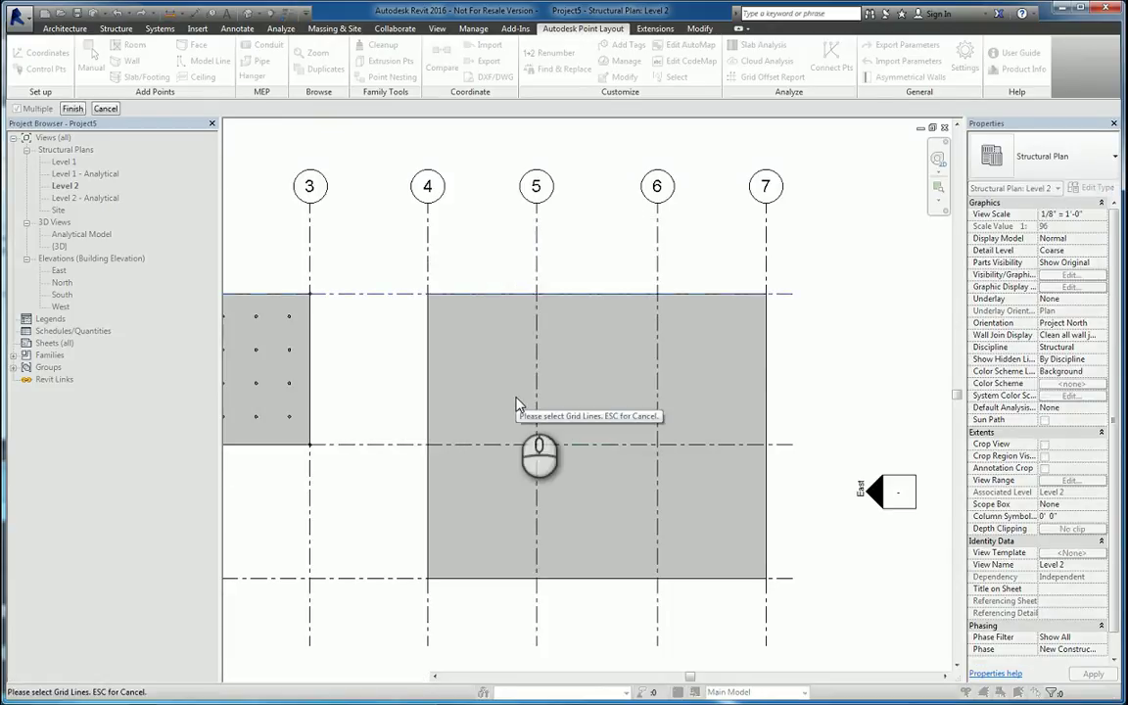
mouse_move(775, 597)
left_mouse_down()
mouse_move(534, 353)
mouse_move(428, 282)
left_mouse_up()
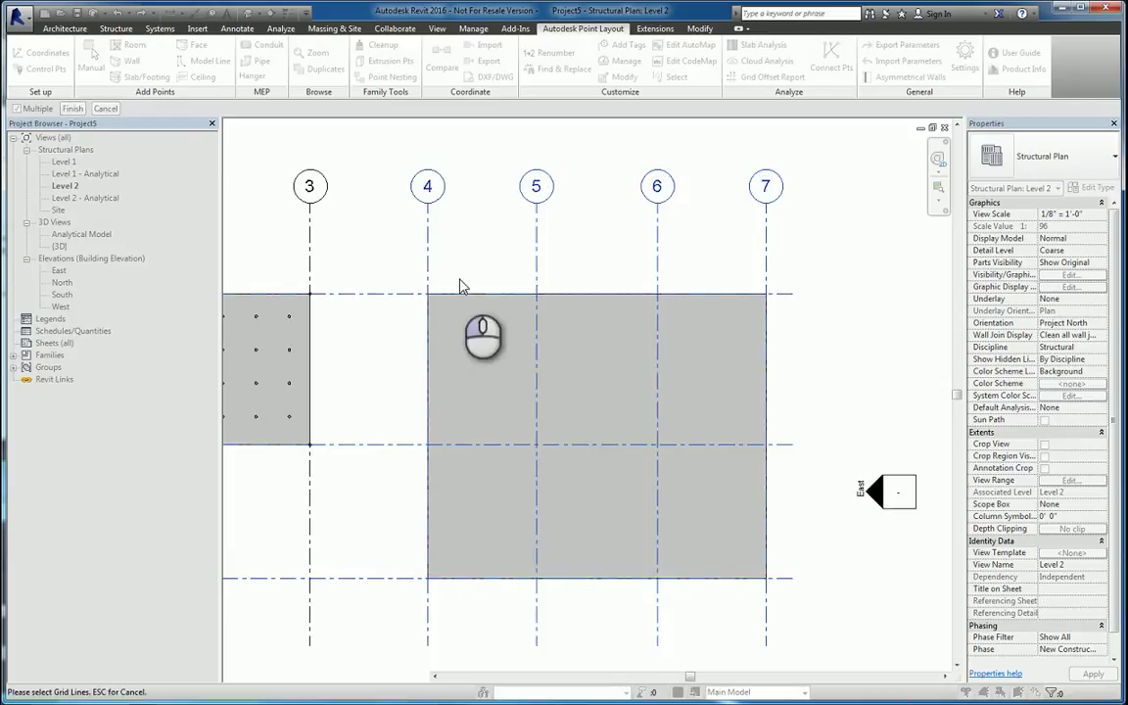
left_click(72, 107)
left_click(682, 408)
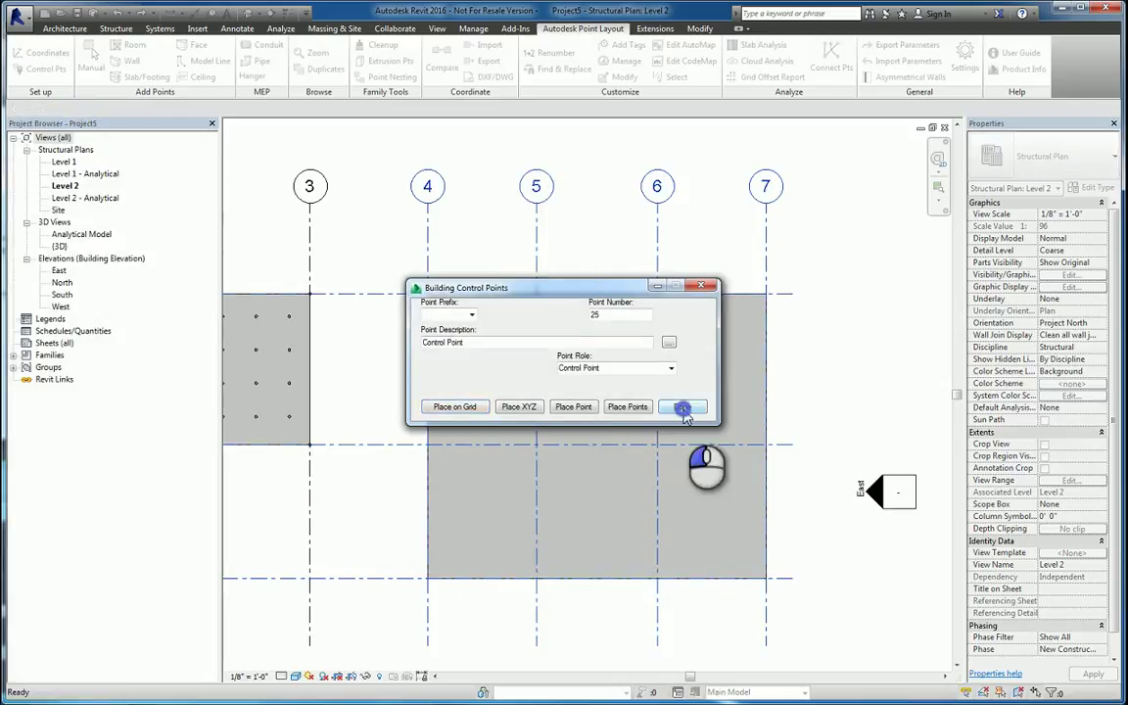
Cancel the leftover placement command and zoom into a grid intersection
right_click(609, 214)
left_click(634, 219)
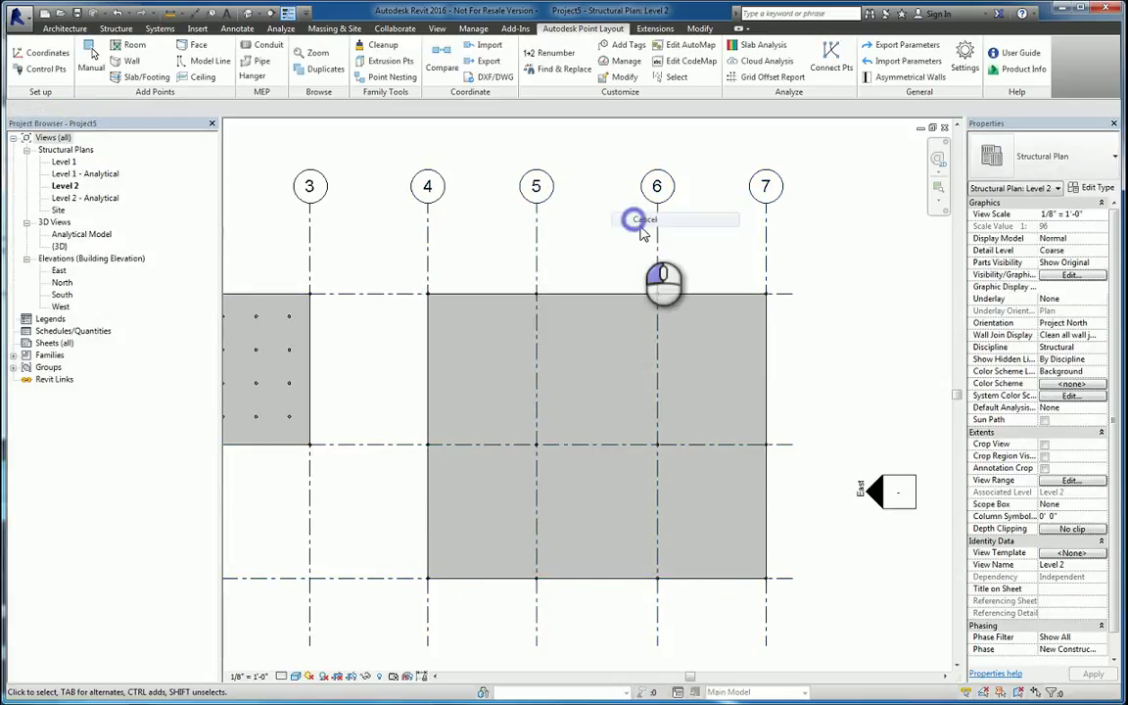
scroll(438, 286, "up", 2)
scroll(430, 294, "up", 2)
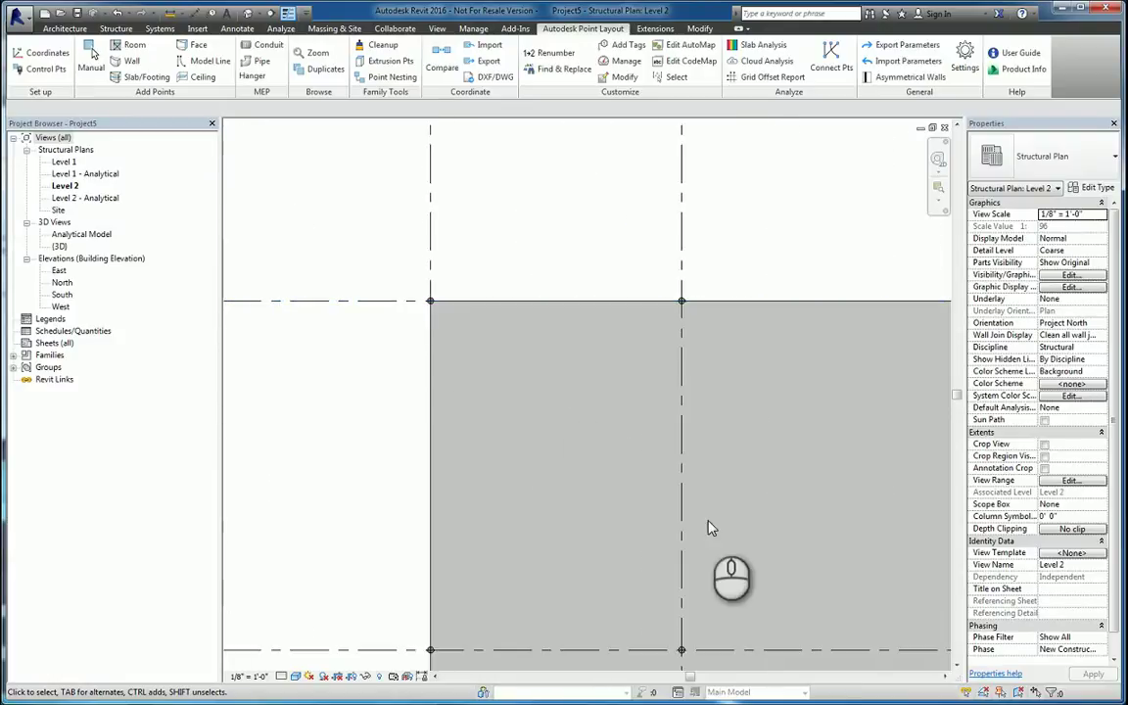
scroll(711, 529, "up", 2)
scroll(607, 489, "up", 2)
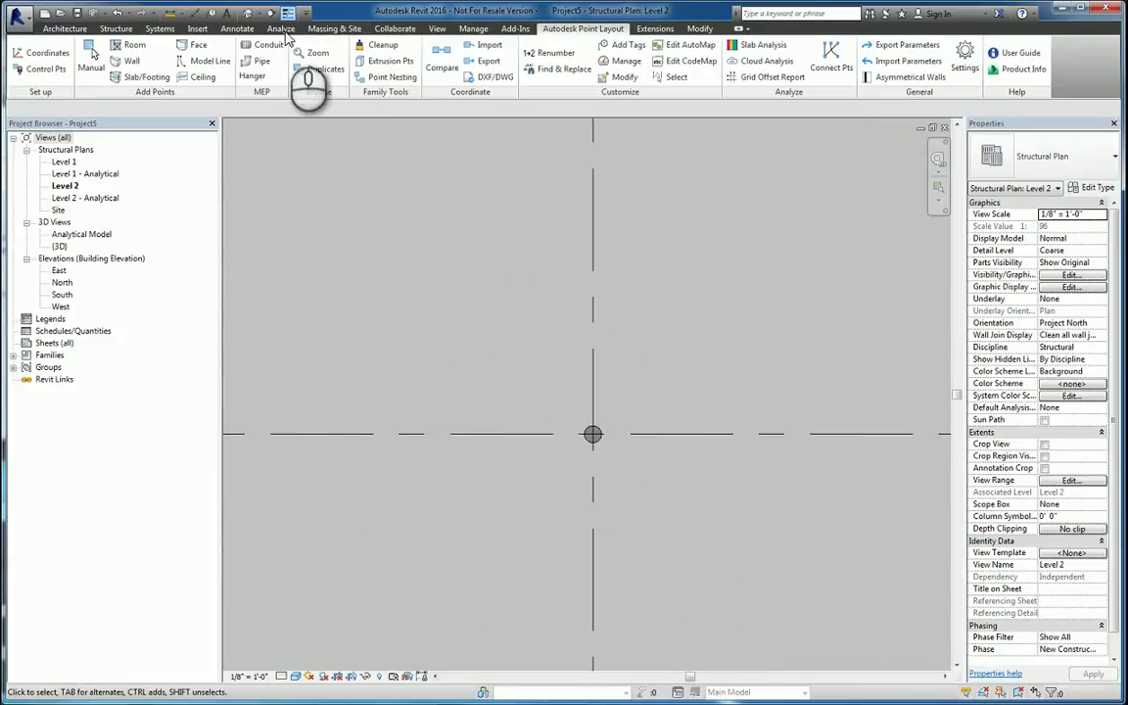
Frame both slabs and their new points in the {3D} view
left_click(248, 12)
scroll(587, 431, "up", 2)
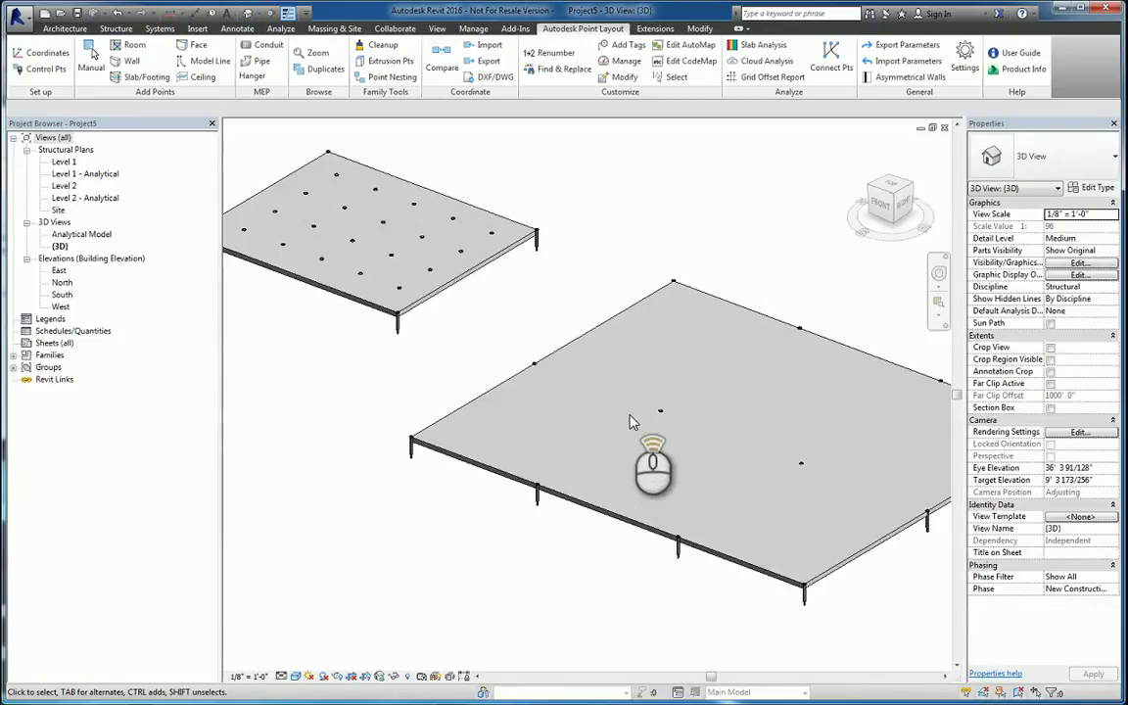
scroll(607, 421, "up", 2)
scroll(501, 534, "up", 2)
scroll(494, 543, "up", 1)
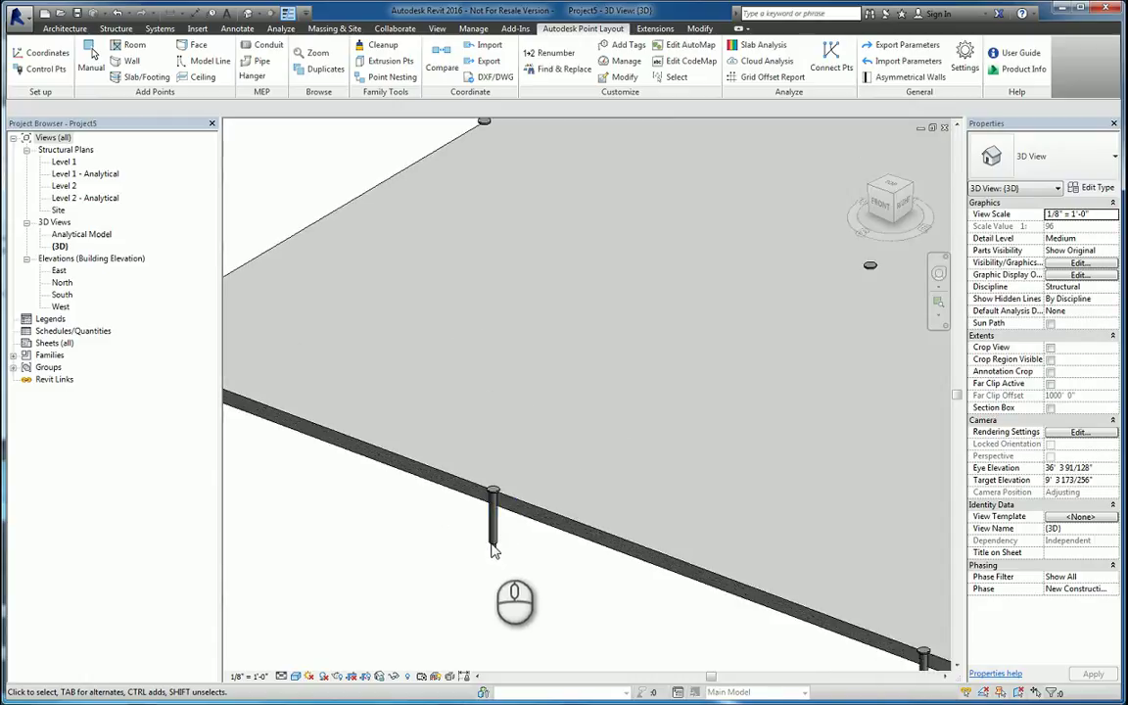
scroll(495, 539, "down", 3)
scroll(500, 543, "down", 3)
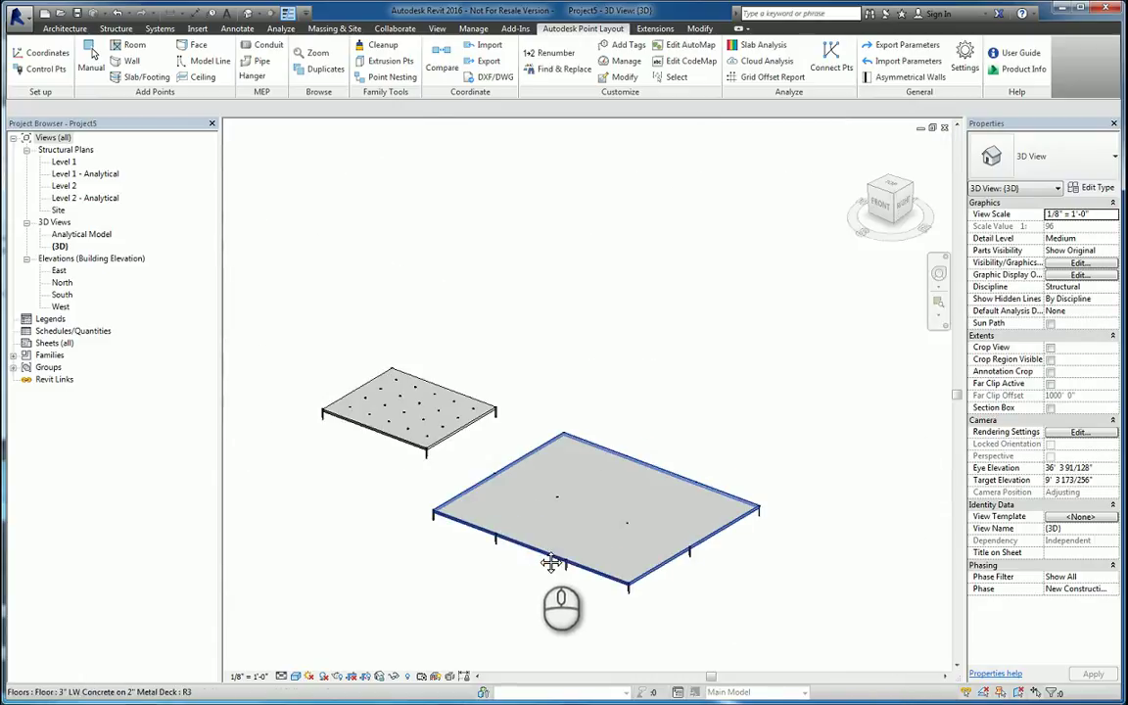
middle_click_drag(549, 564, 554, 529)
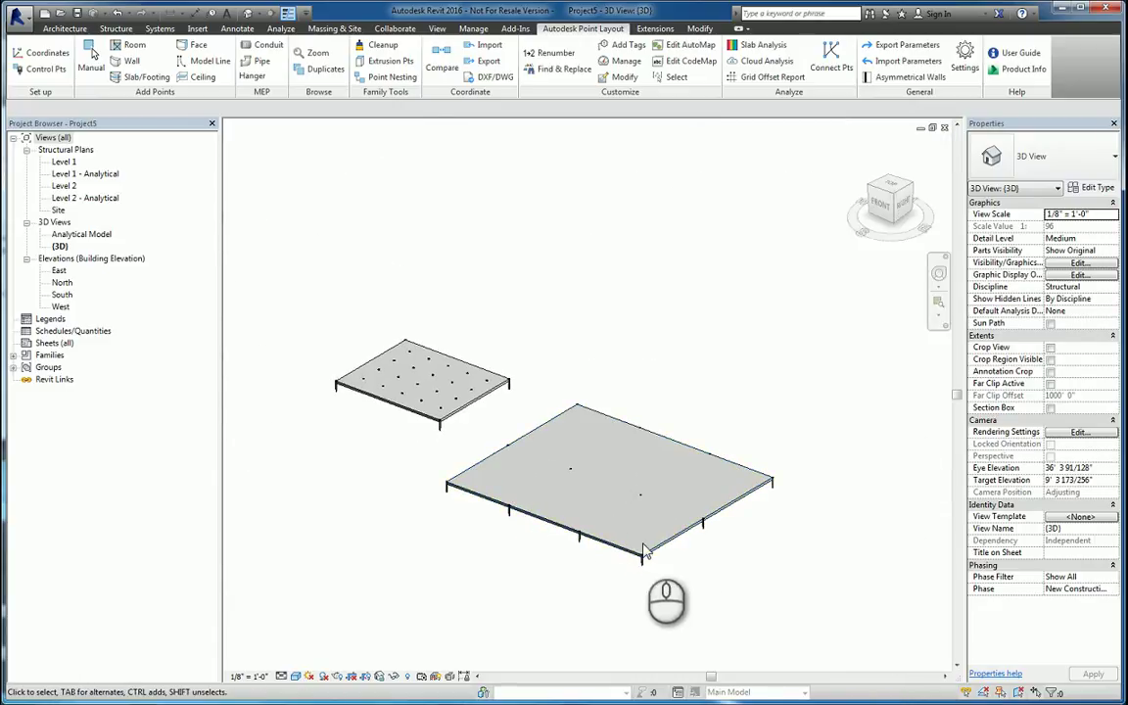
scroll(576, 474, "up", 2)
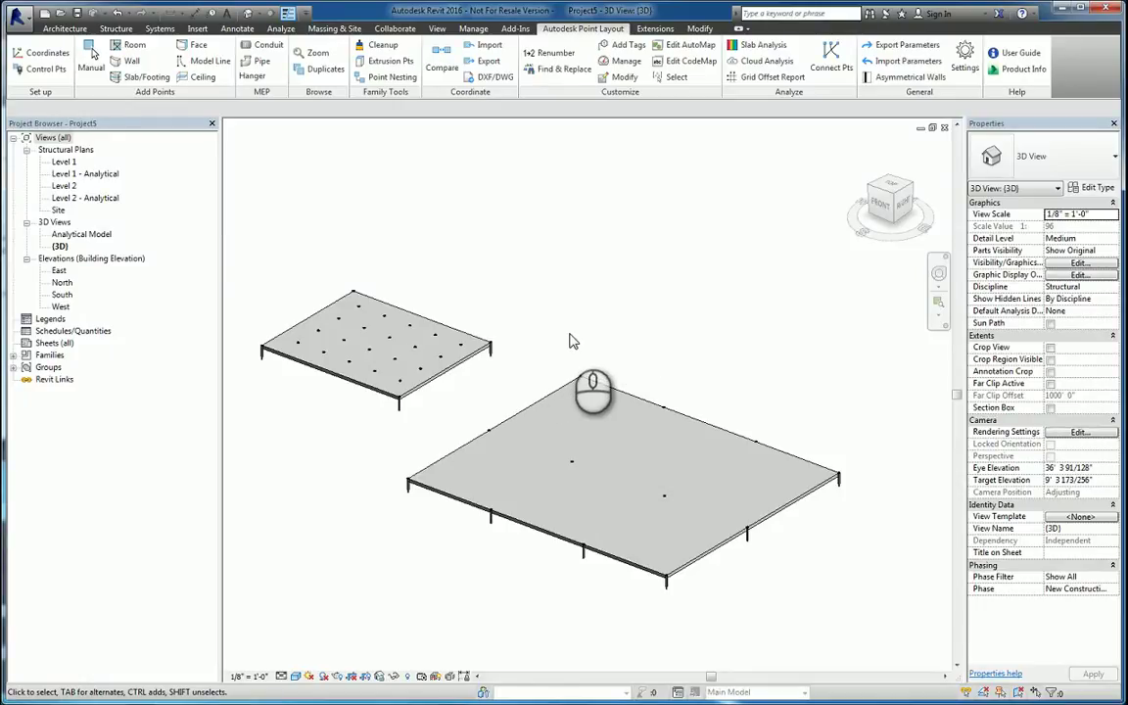
scroll(428, 354, "up", 2)
scroll(423, 377, "up", 3)
scroll(421, 382, "up", 3)
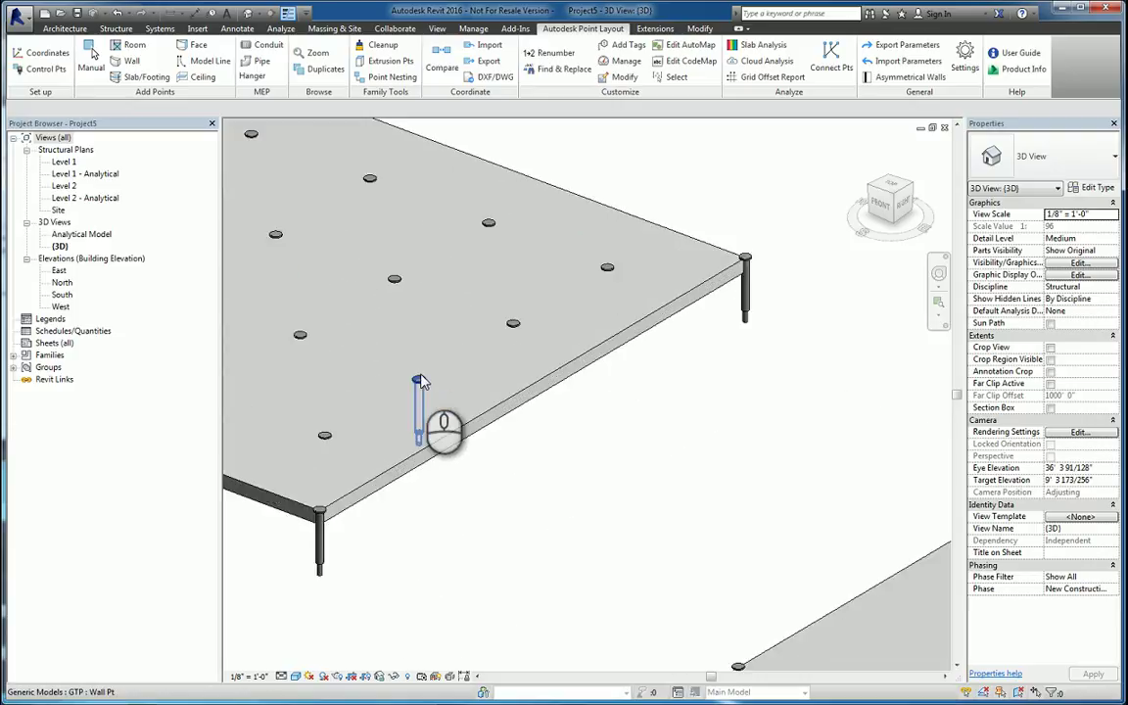
scroll(421, 385, "up", 2)
middle_click_drag(421, 385, 617, 444)
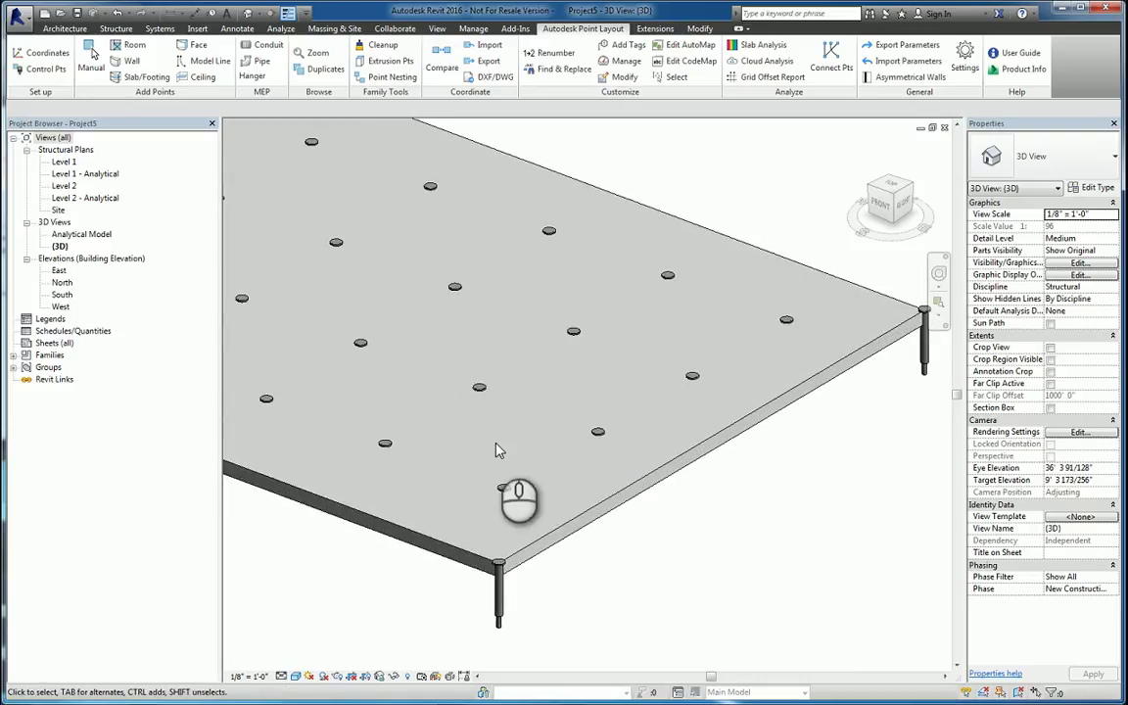
scroll(607, 467, "down", 3)
scroll(609, 469, "down", 2)
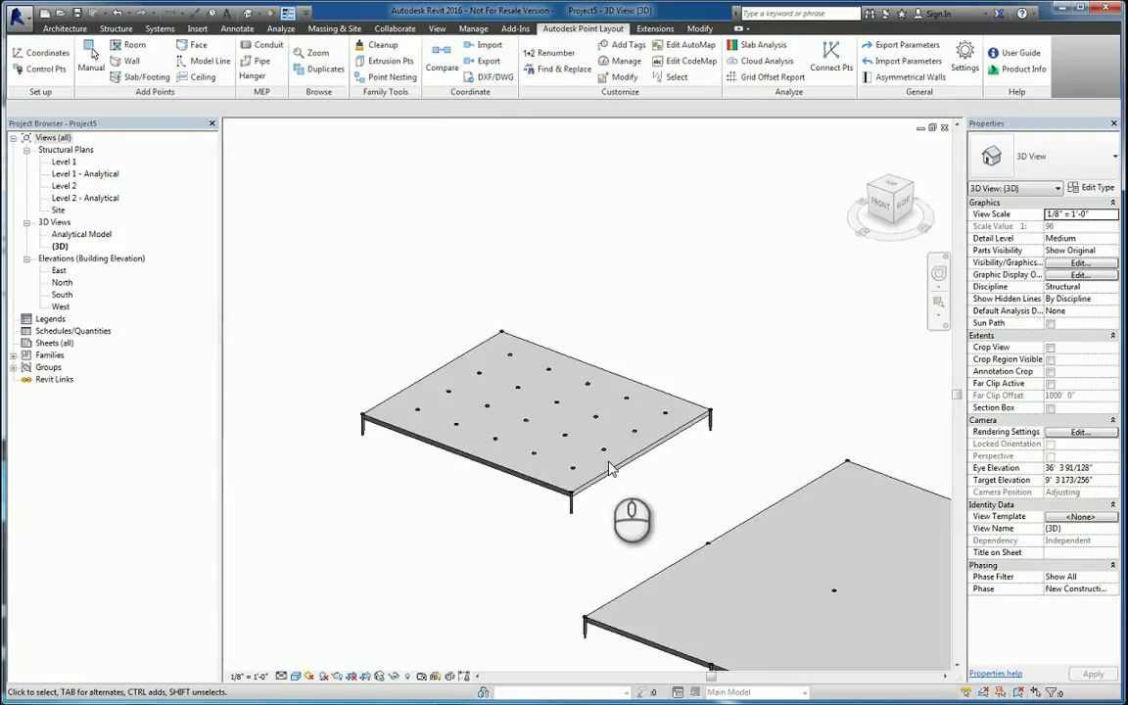
middle_click_drag(608, 469, 530, 435)
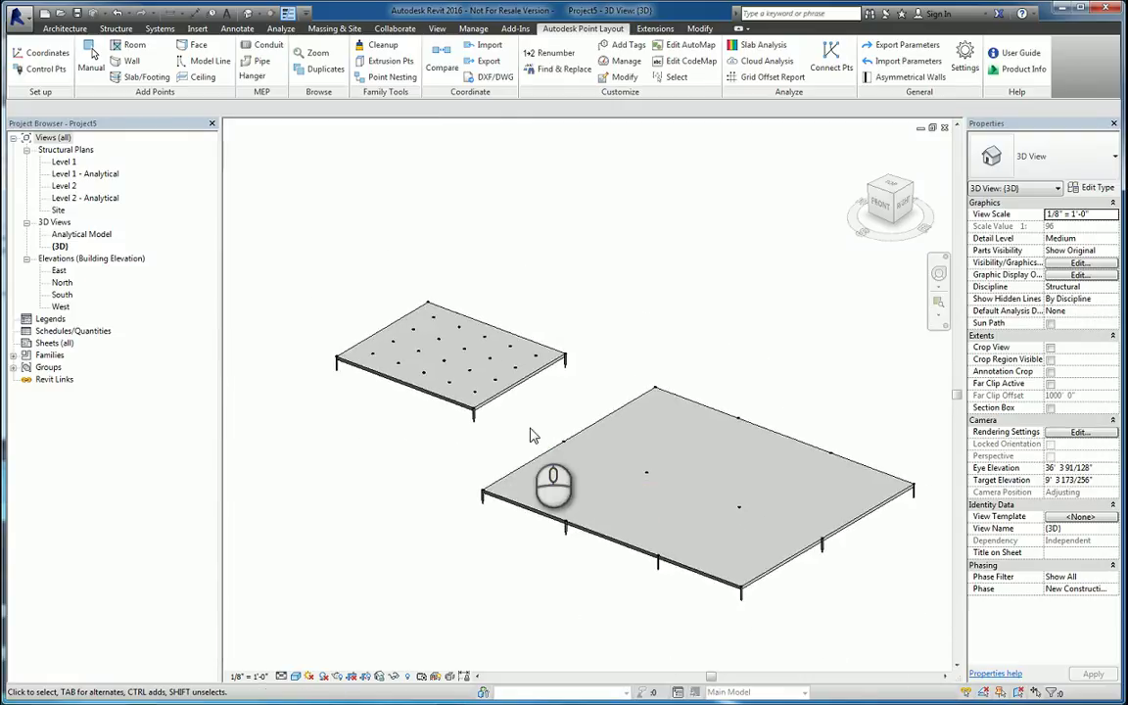